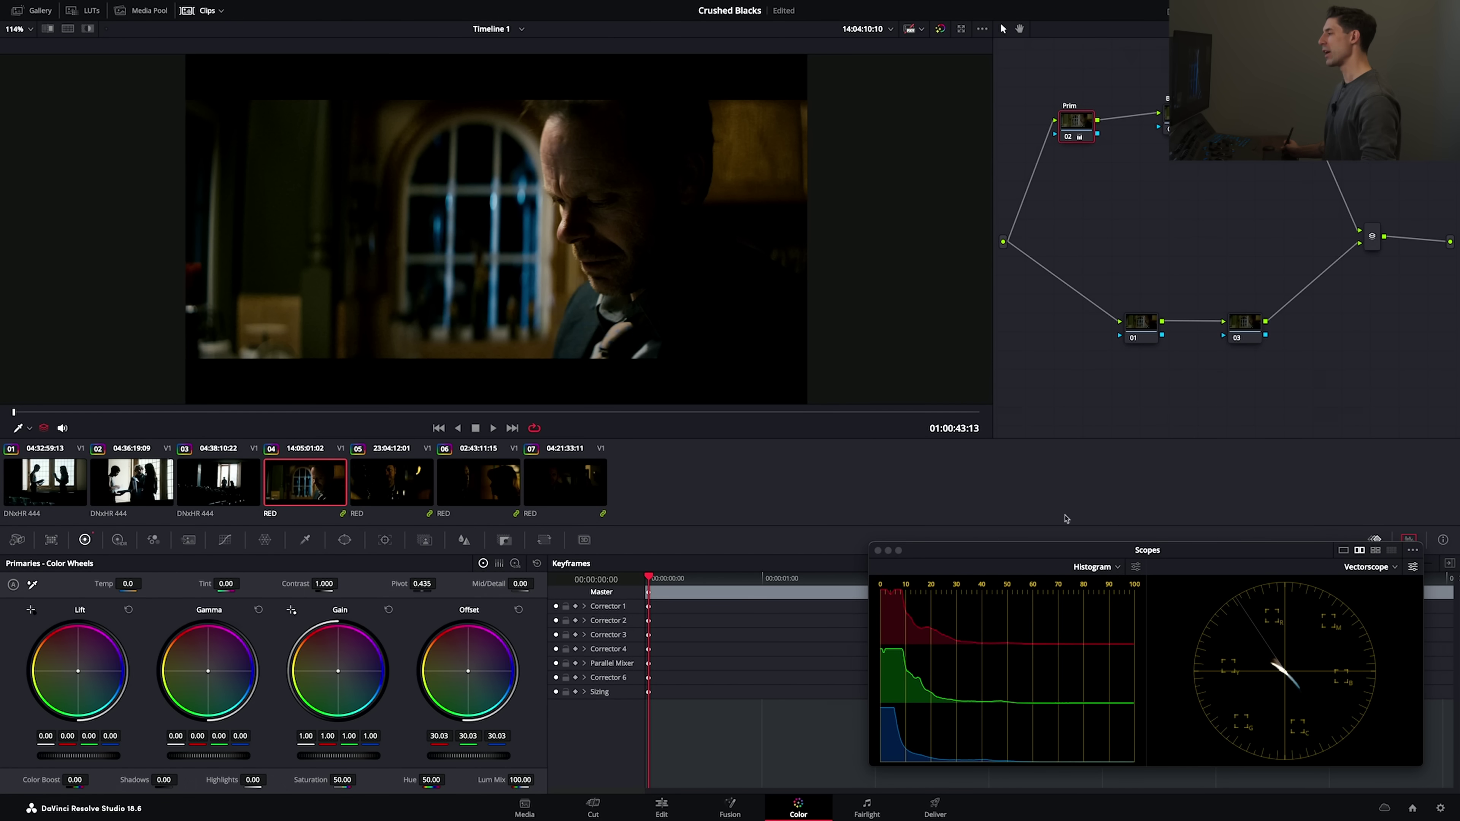
- Move the Scopes window a little higher and select the Prim node 02 for grading
left_click_drag(1030, 551, 991, 506)
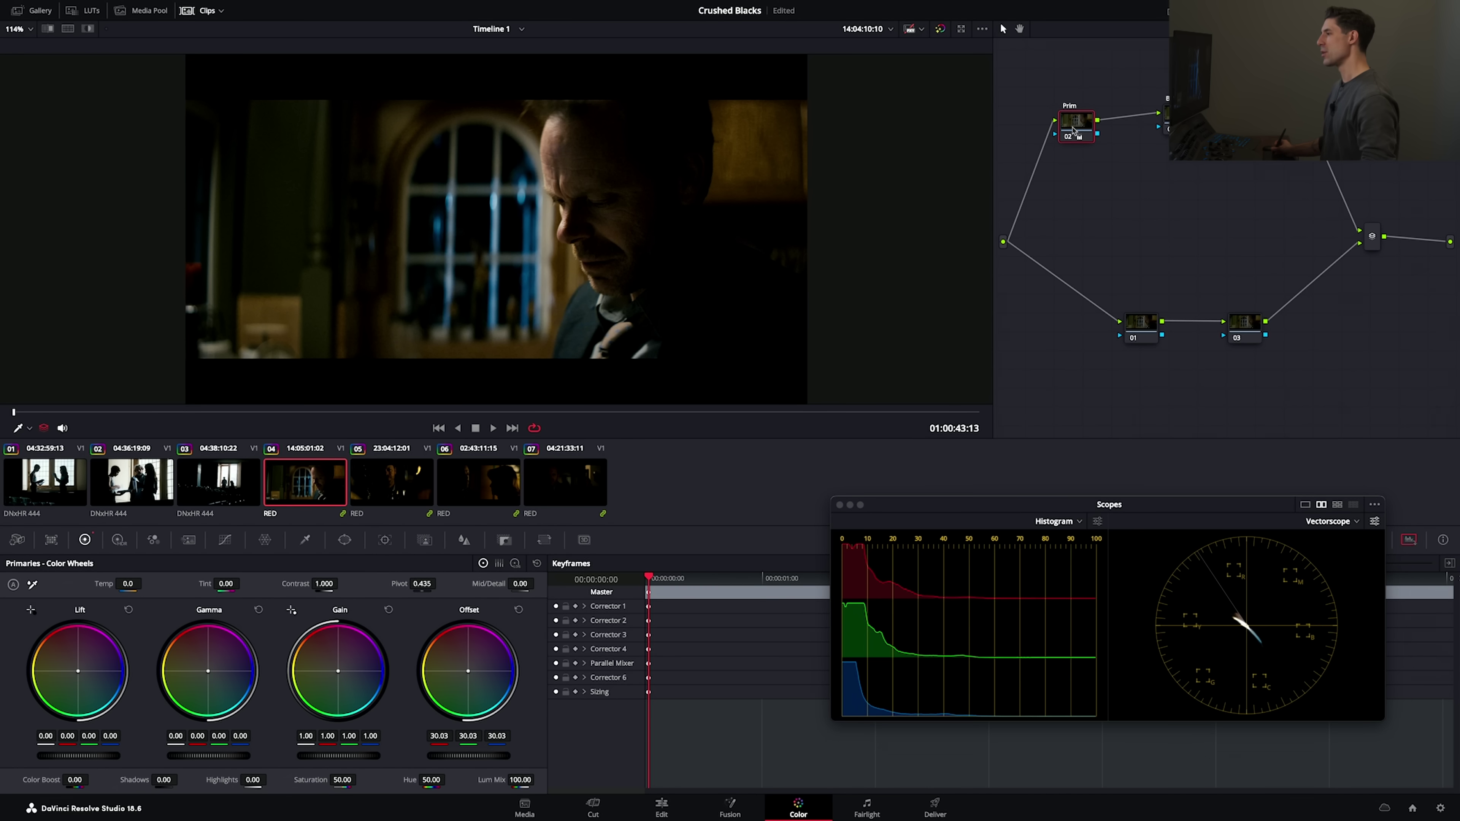
left_click_drag(1075, 130, 1075, 129)
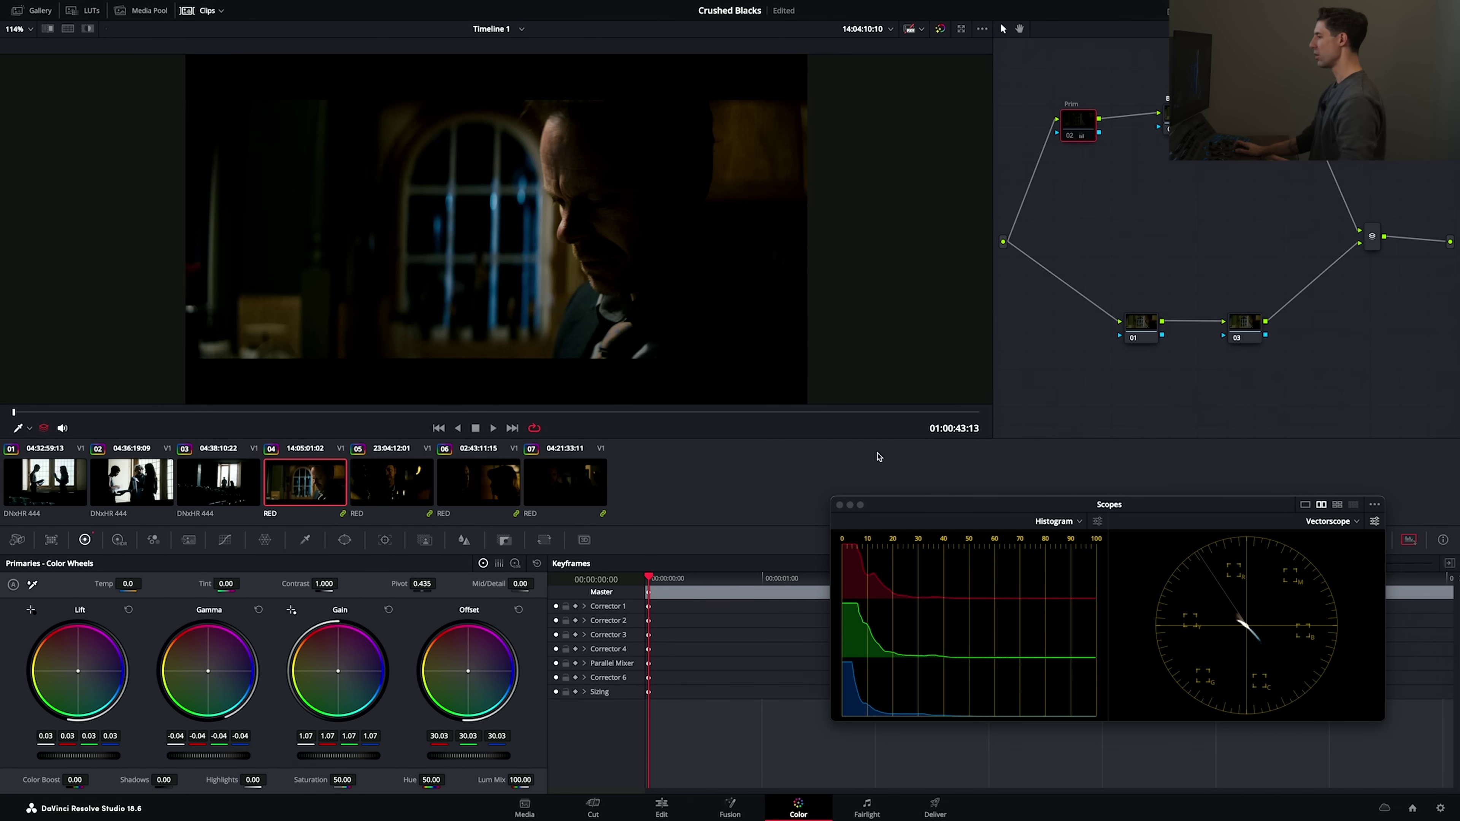
- Paste the grade into a new node 04 and return node 02 to neutral
key("shift+d")
key("shift+d")
key("shift+d")
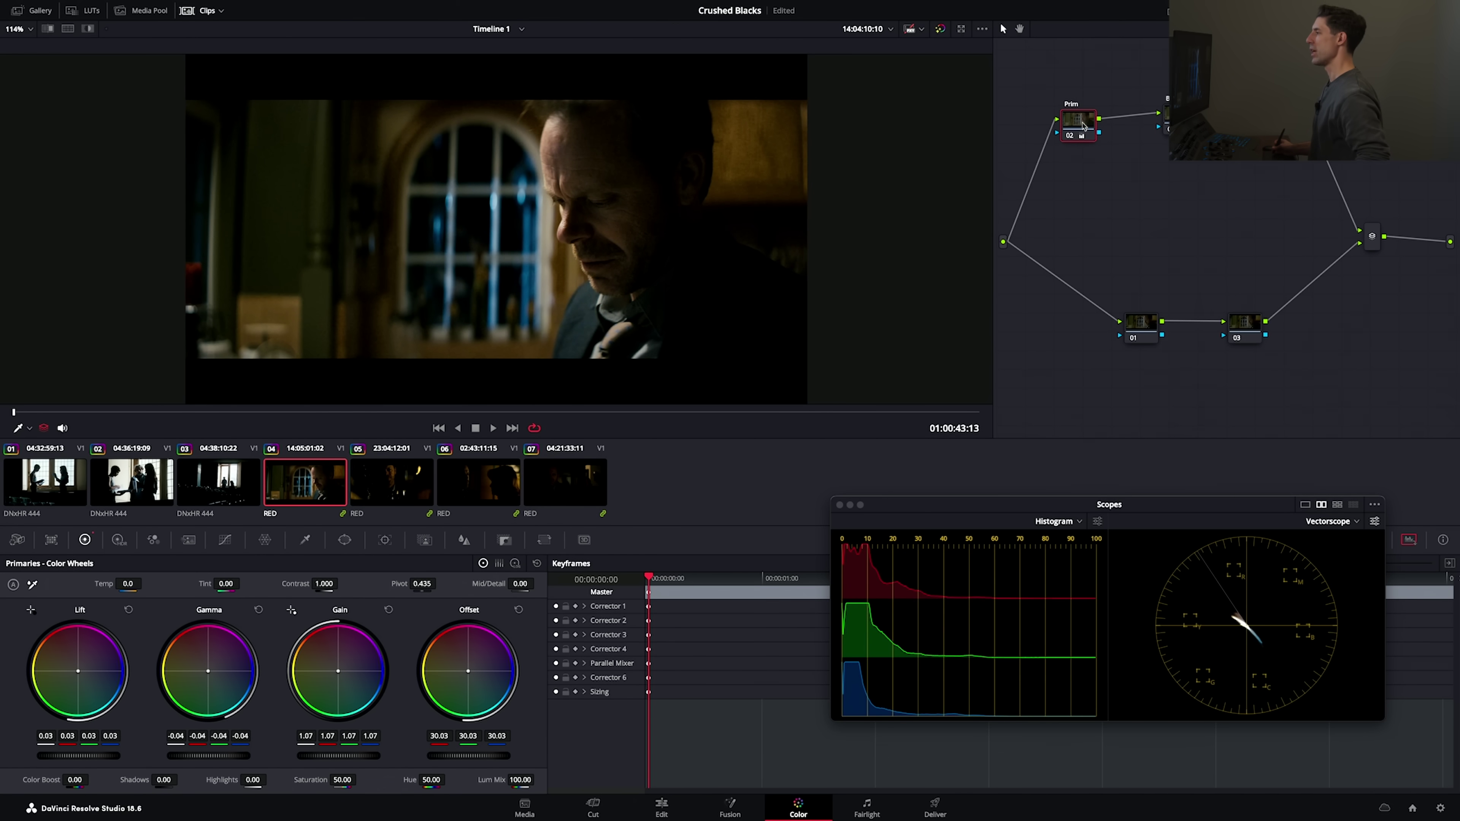
key("ctrl+v")
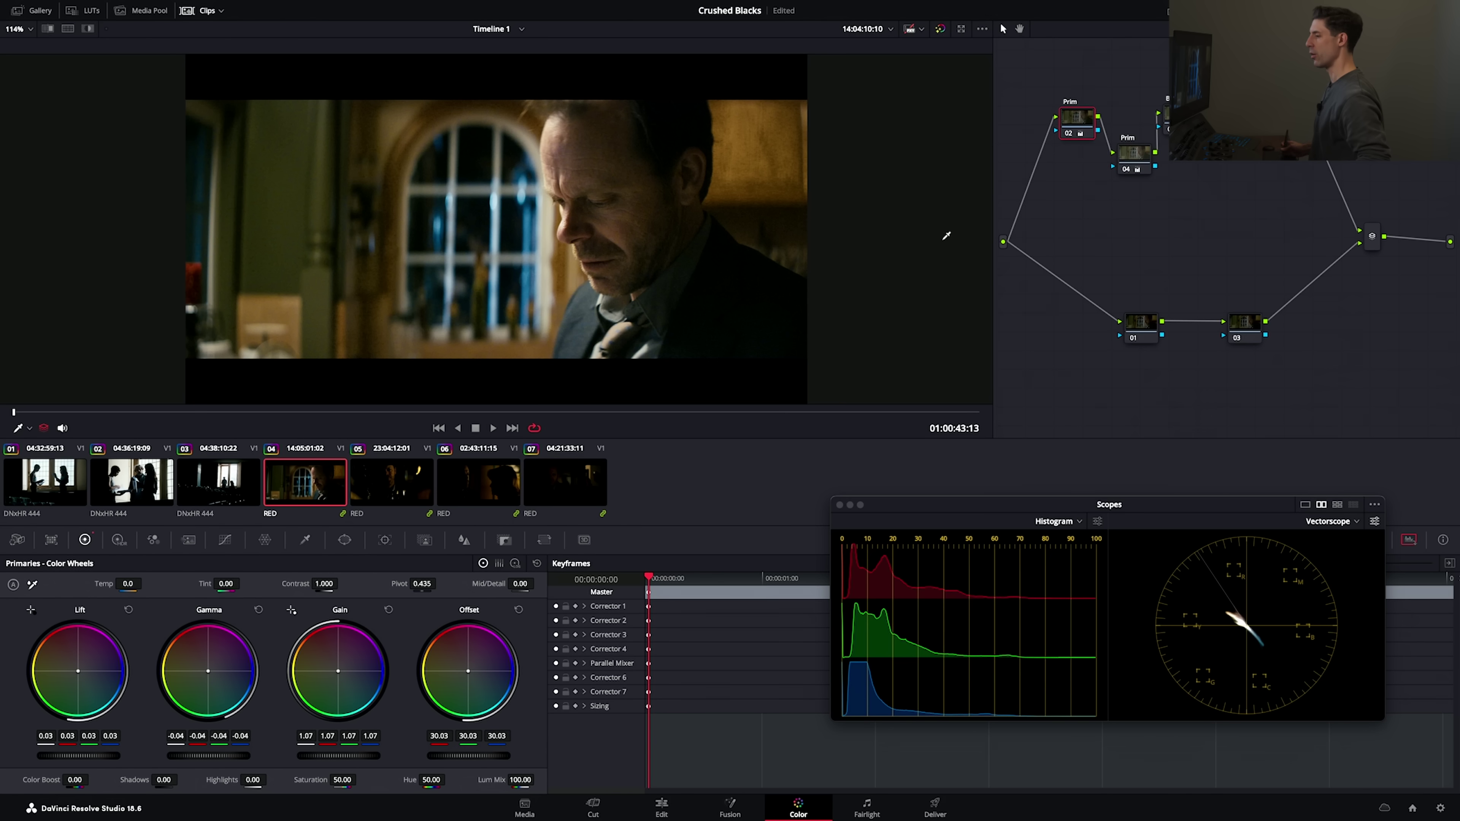
left_click(388, 610)
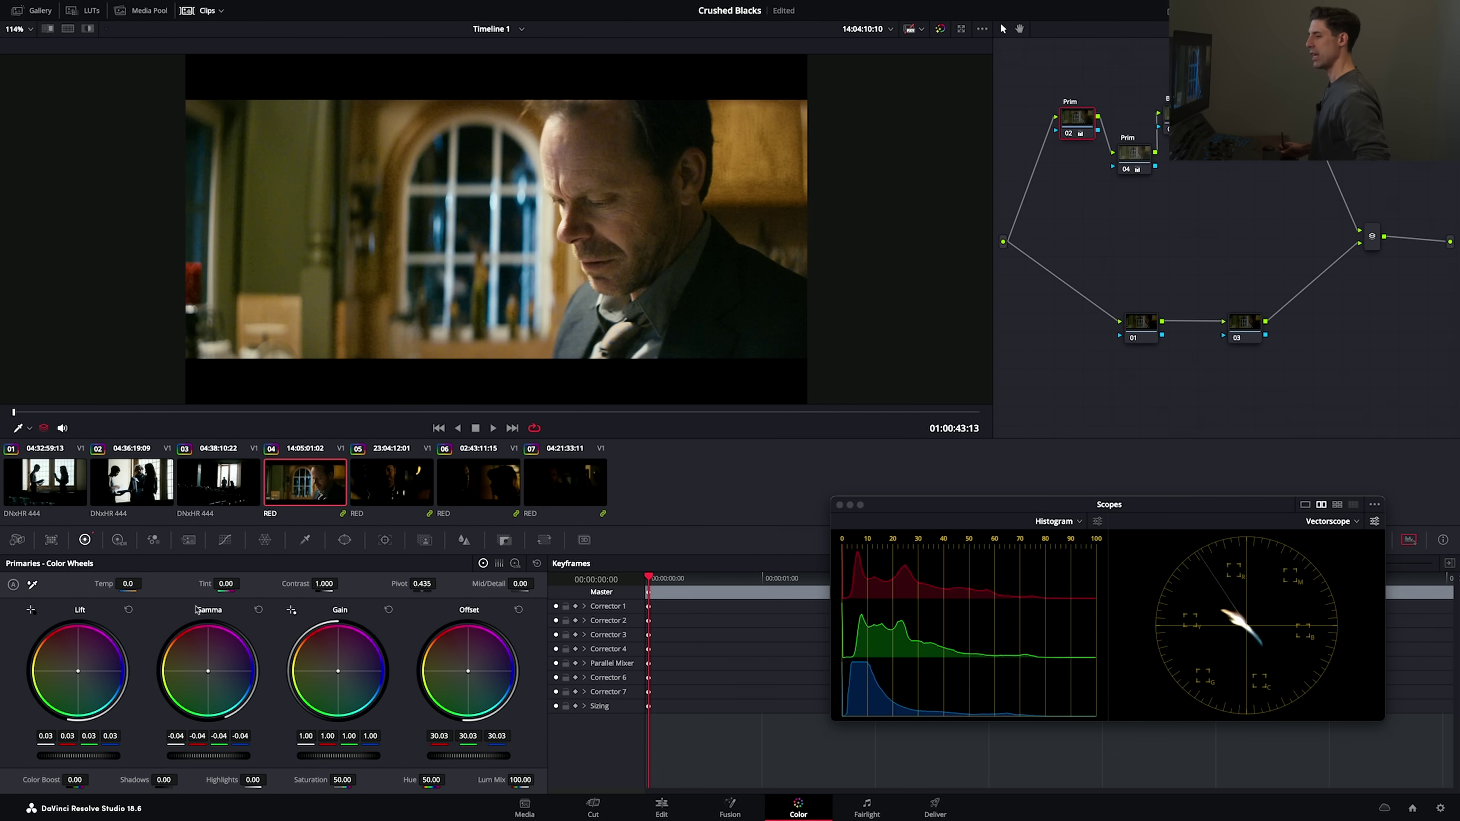
key("alt+shift+apostrophe")
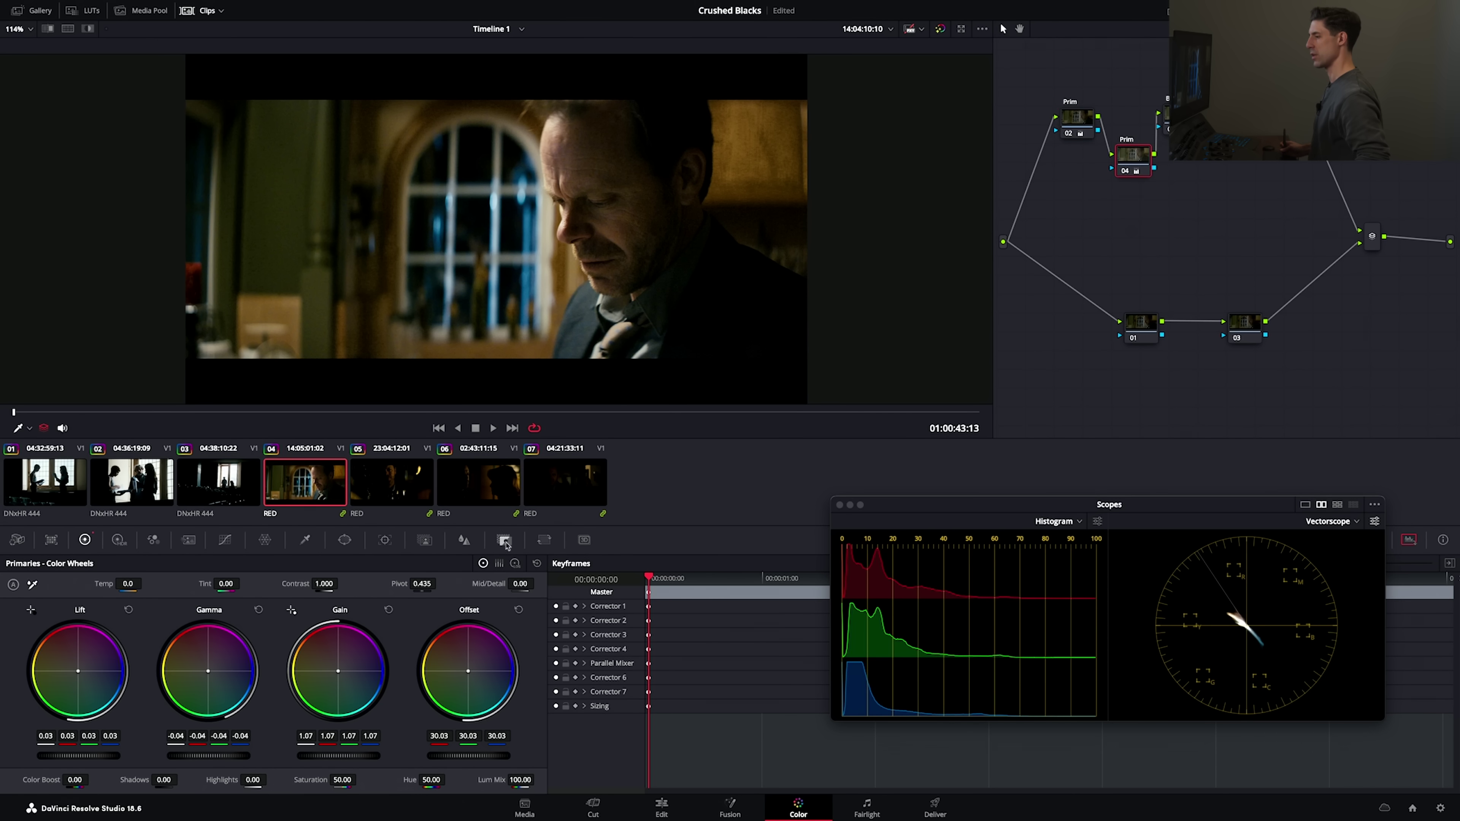
key("alt+shift+semicolon")
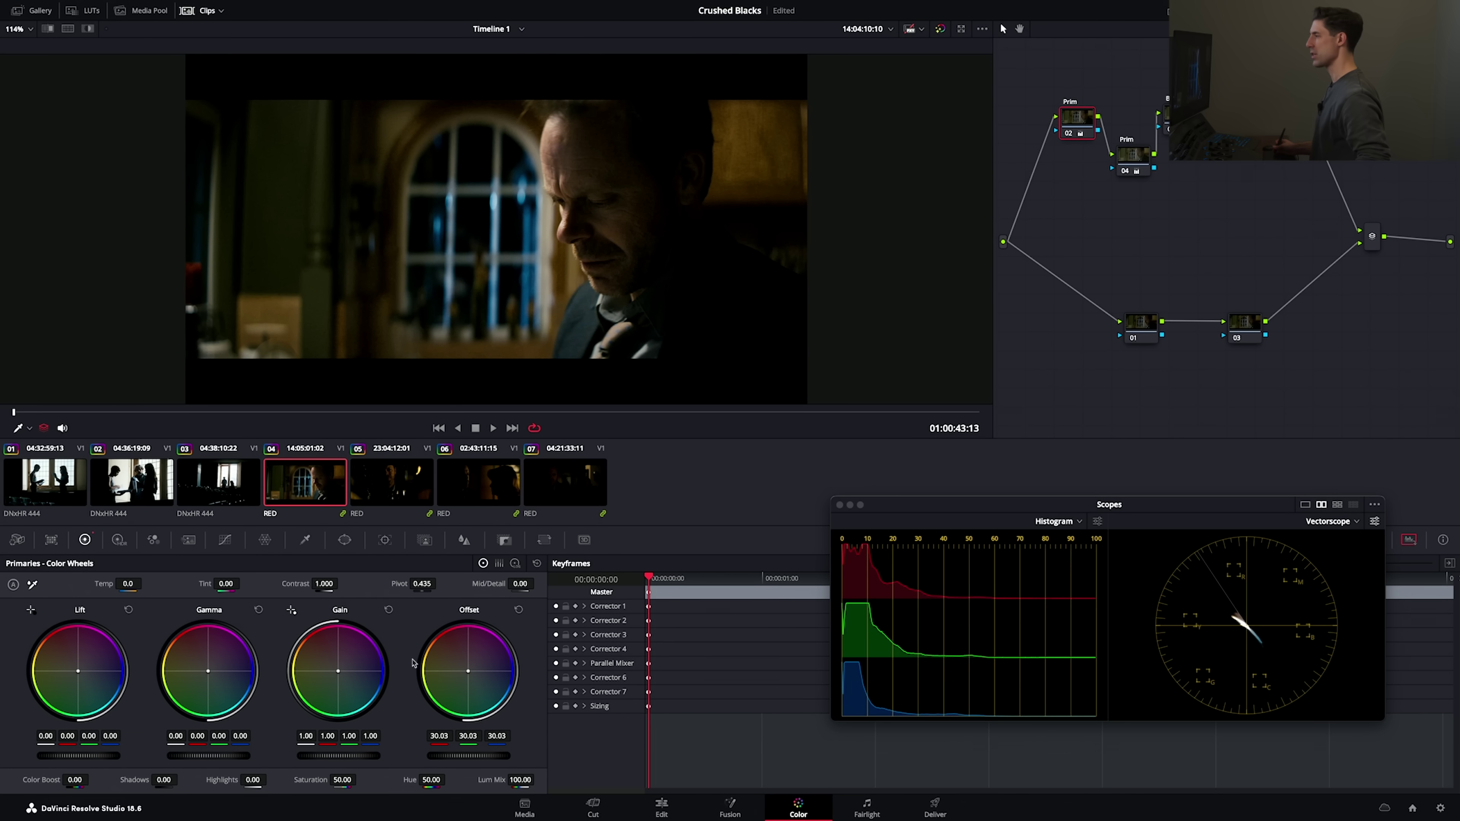
- Select node 04 and toggle it on and off with Ctrl+D to compare
left_click(1127, 155)
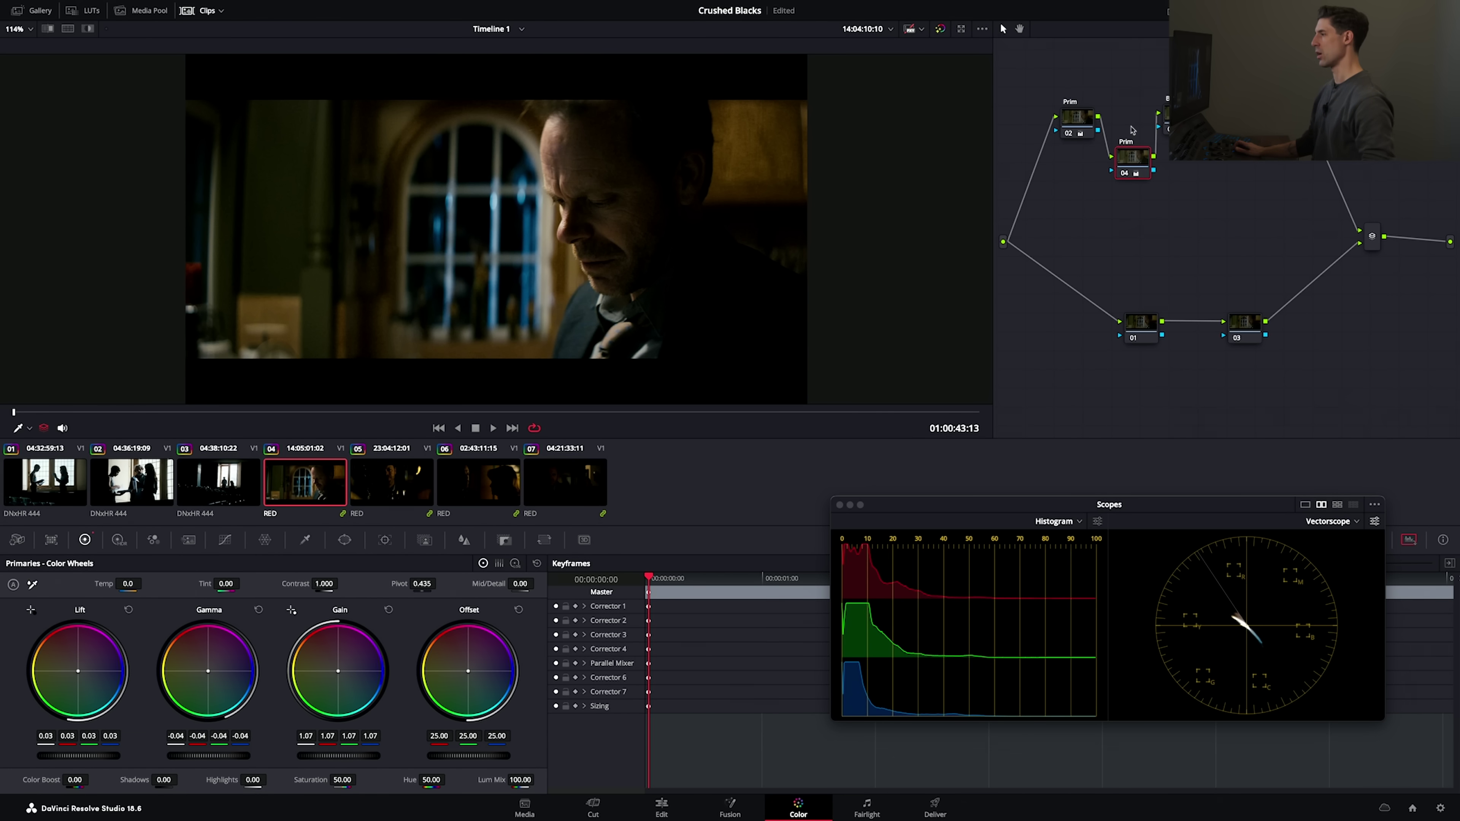
key("ctrl+d")
key("ctrl+d")
key("ctrl+d")
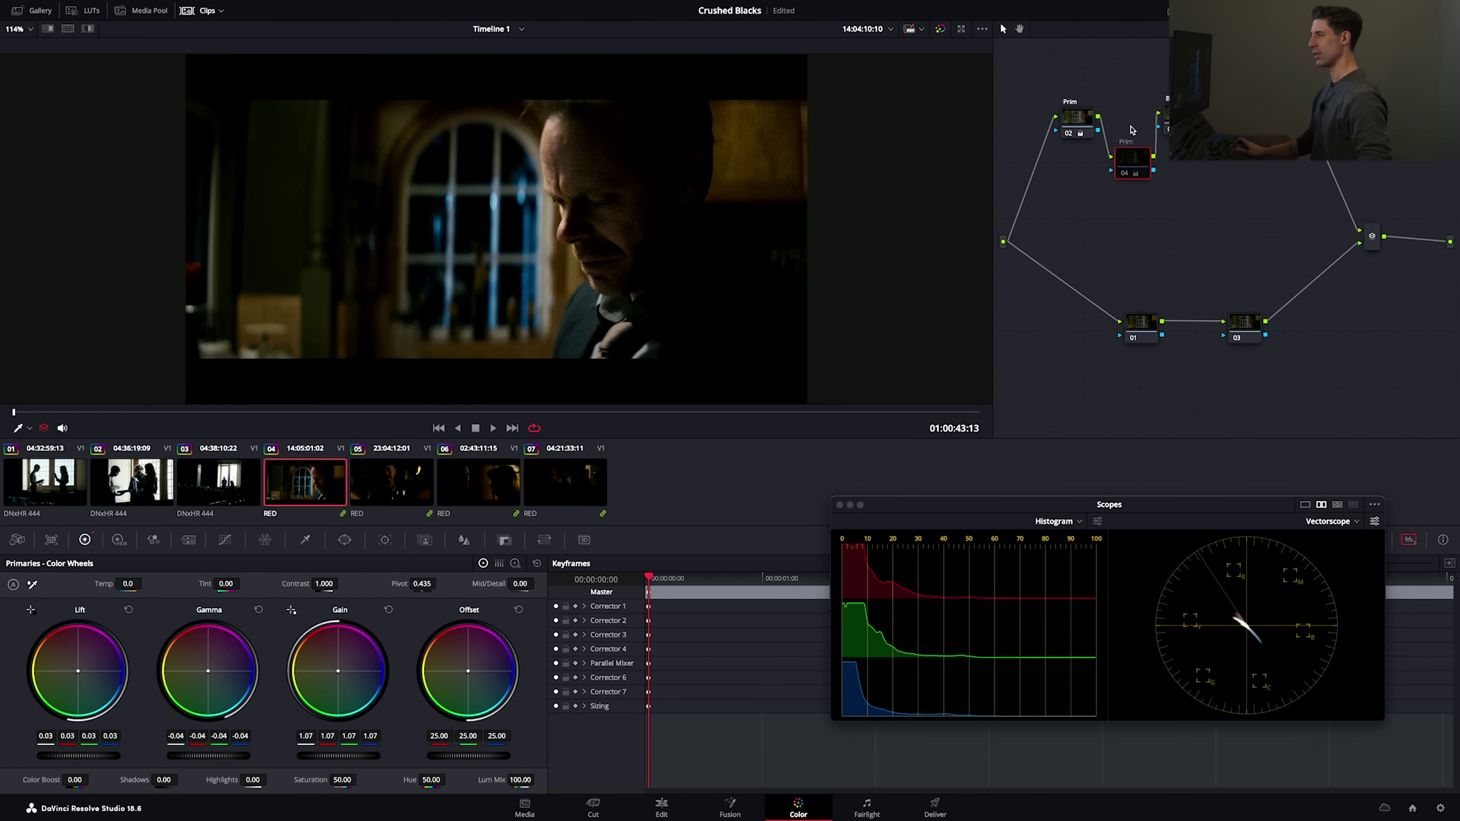
key("ctrl+d")
key("ctrl+d")
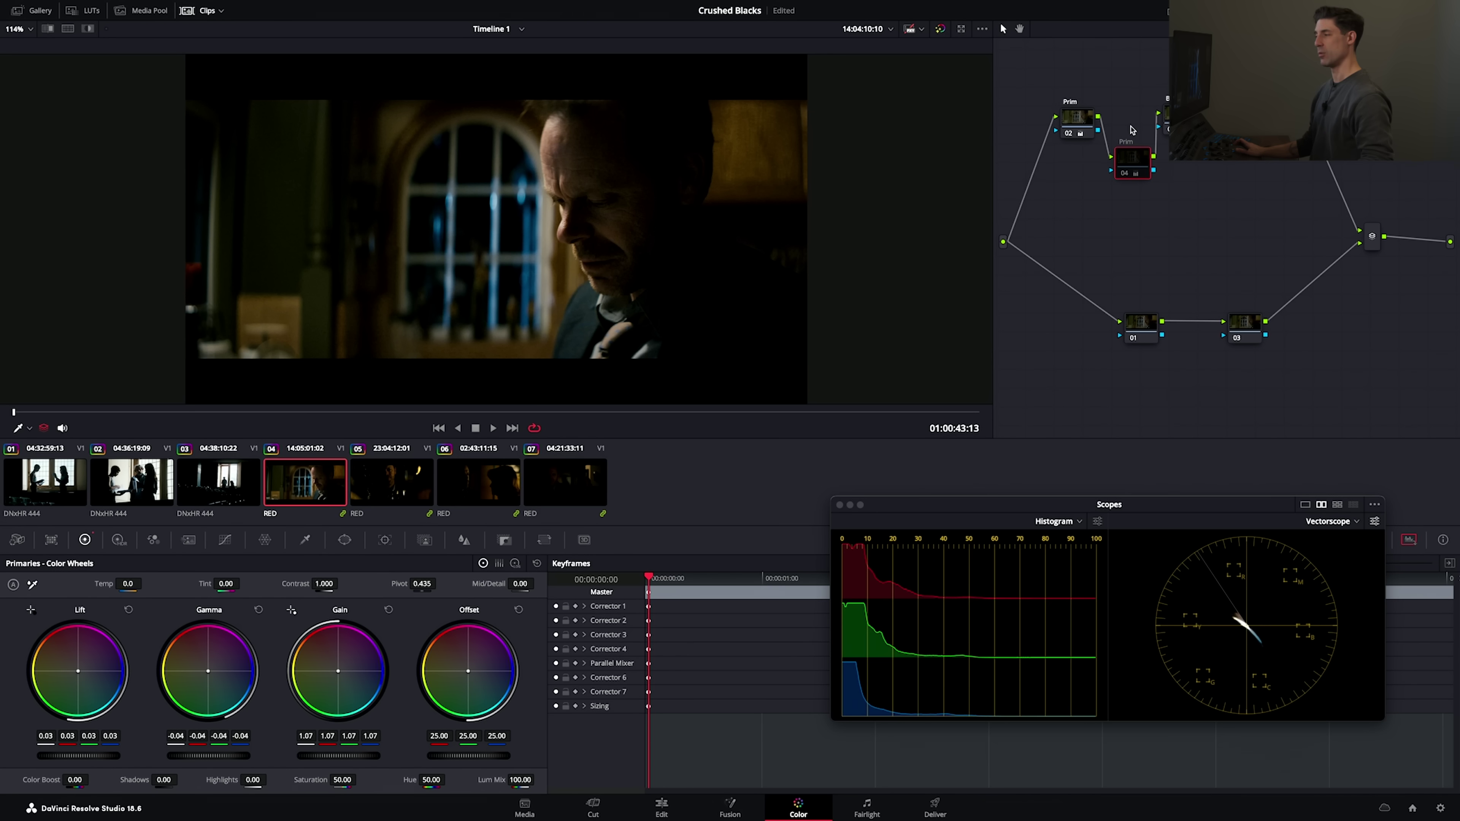
key("ctrl+d")
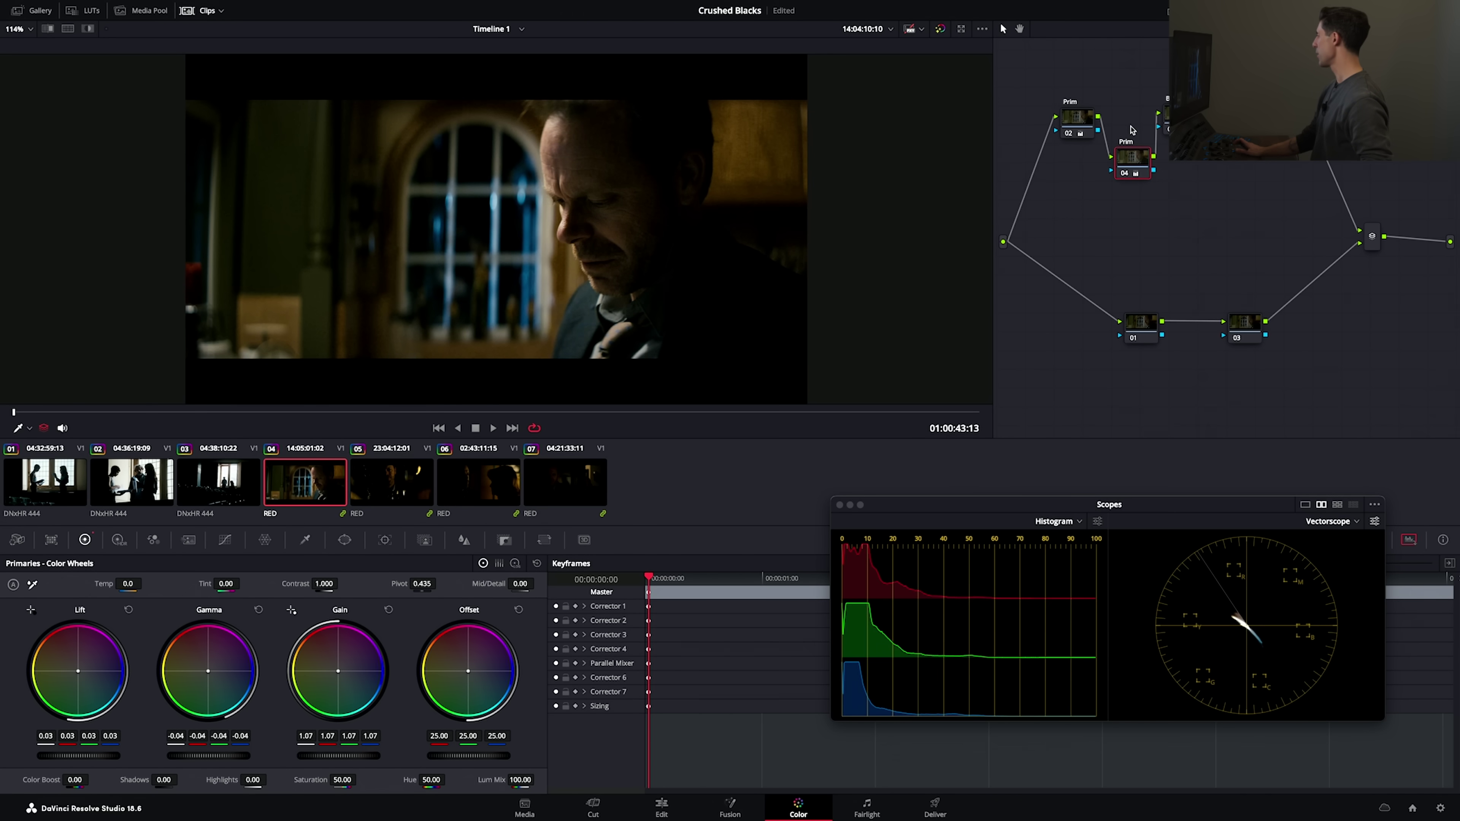
key("ctrl+d")
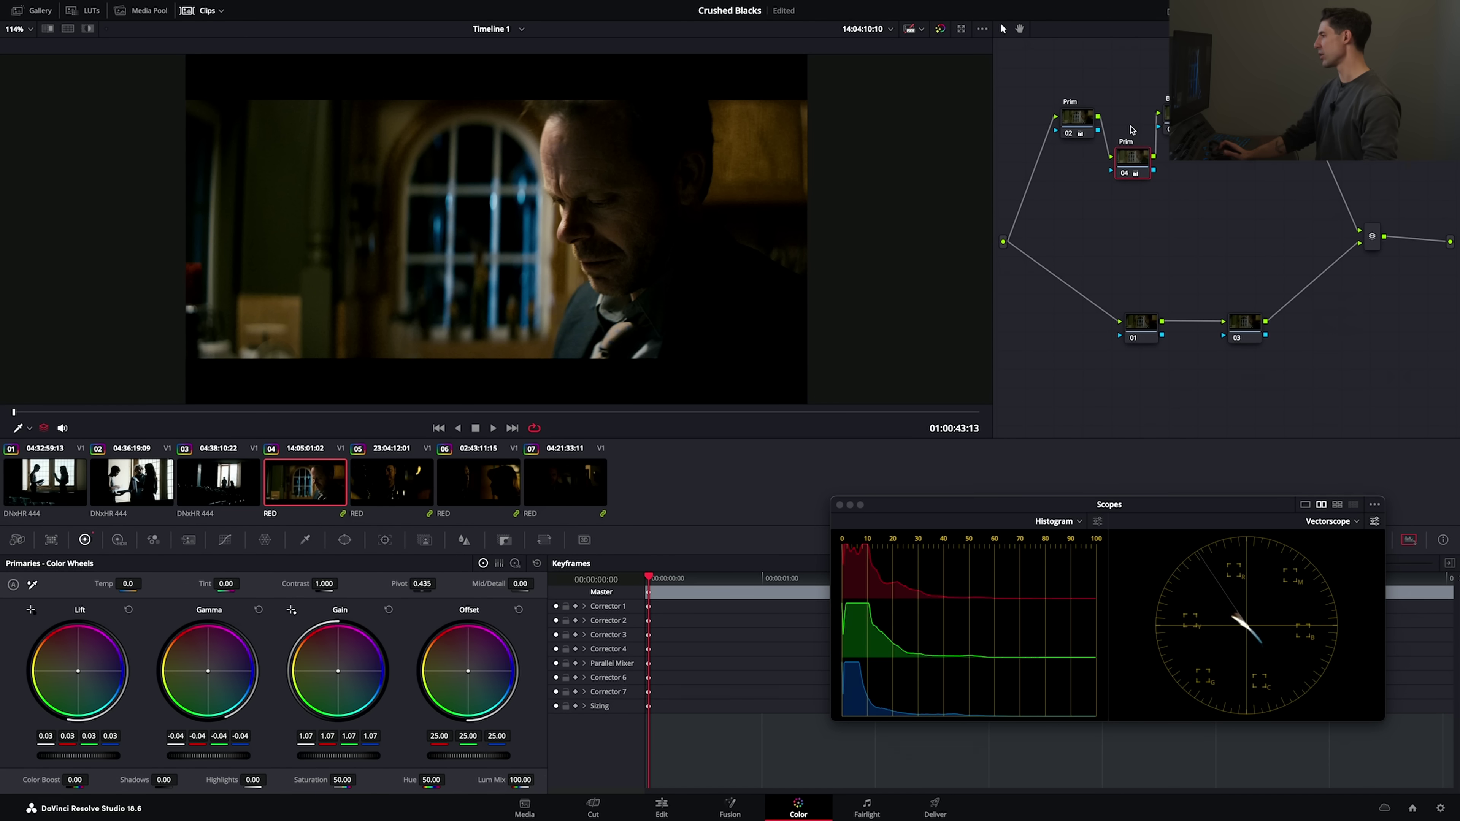
key("ctrl+d")
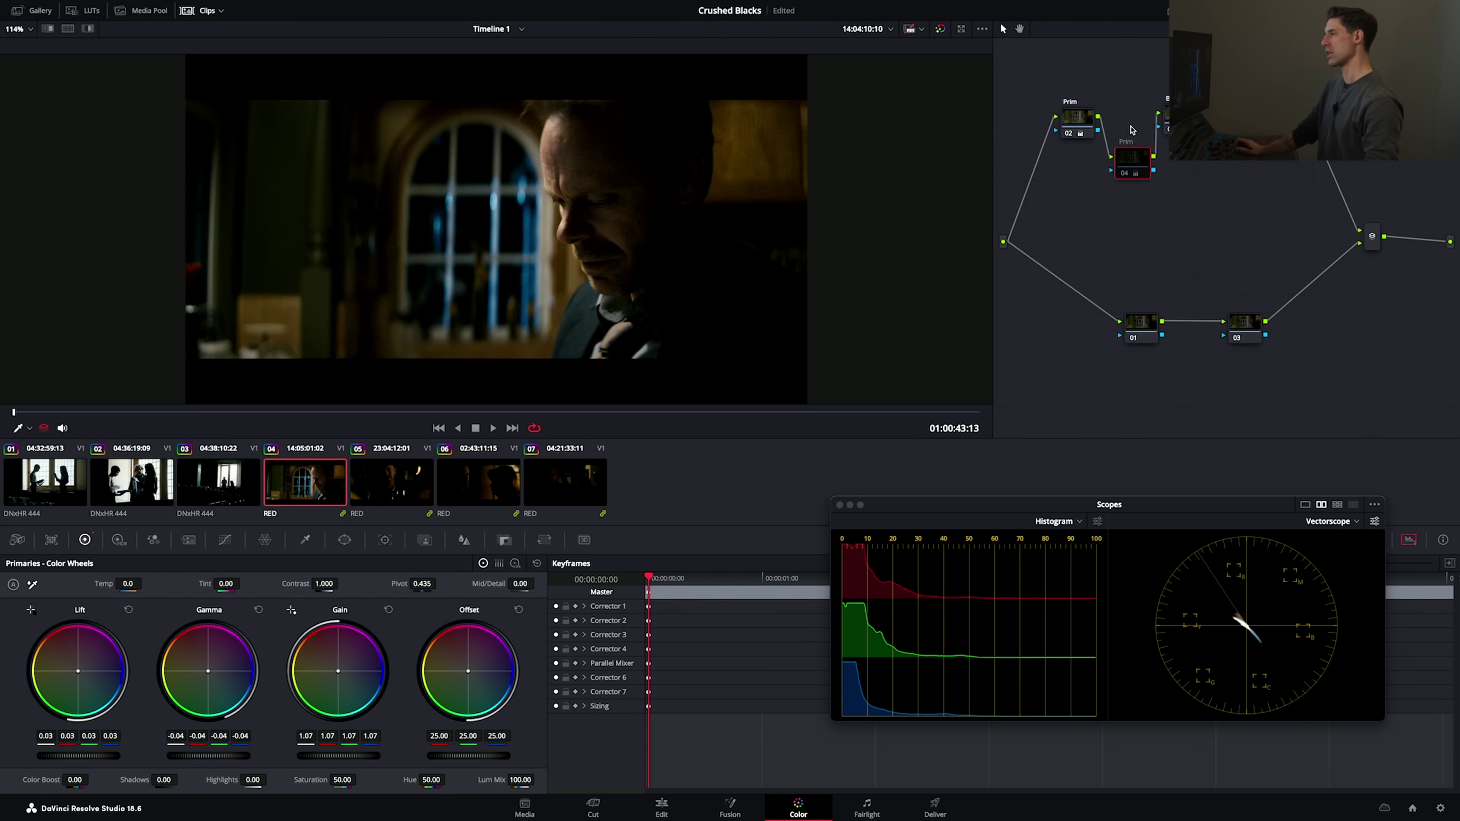
key("ctrl+d")
key("ctrl+d")
key("ctrl+d")
key("ctrl+d")
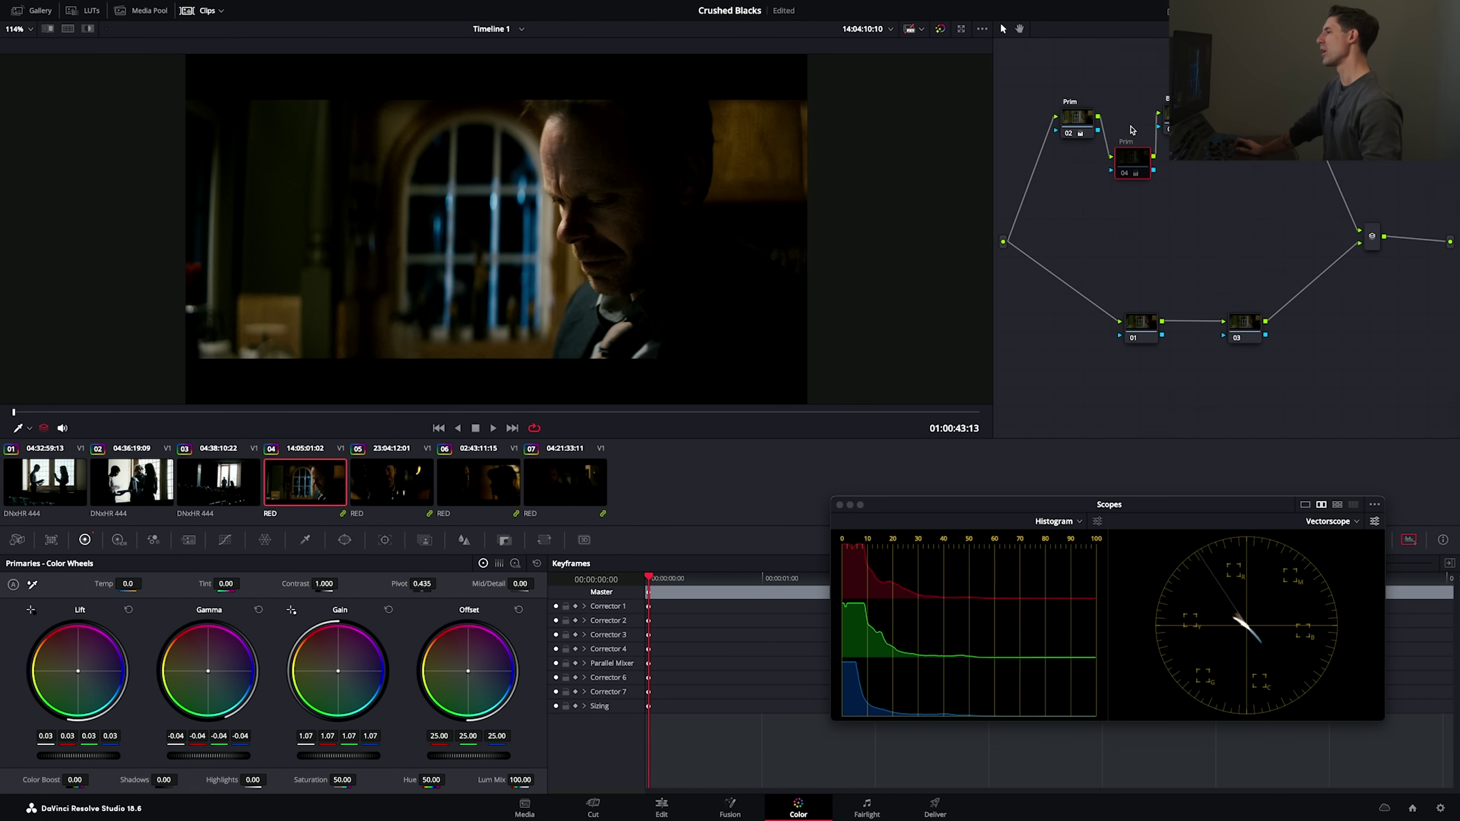
key("ctrl+d")
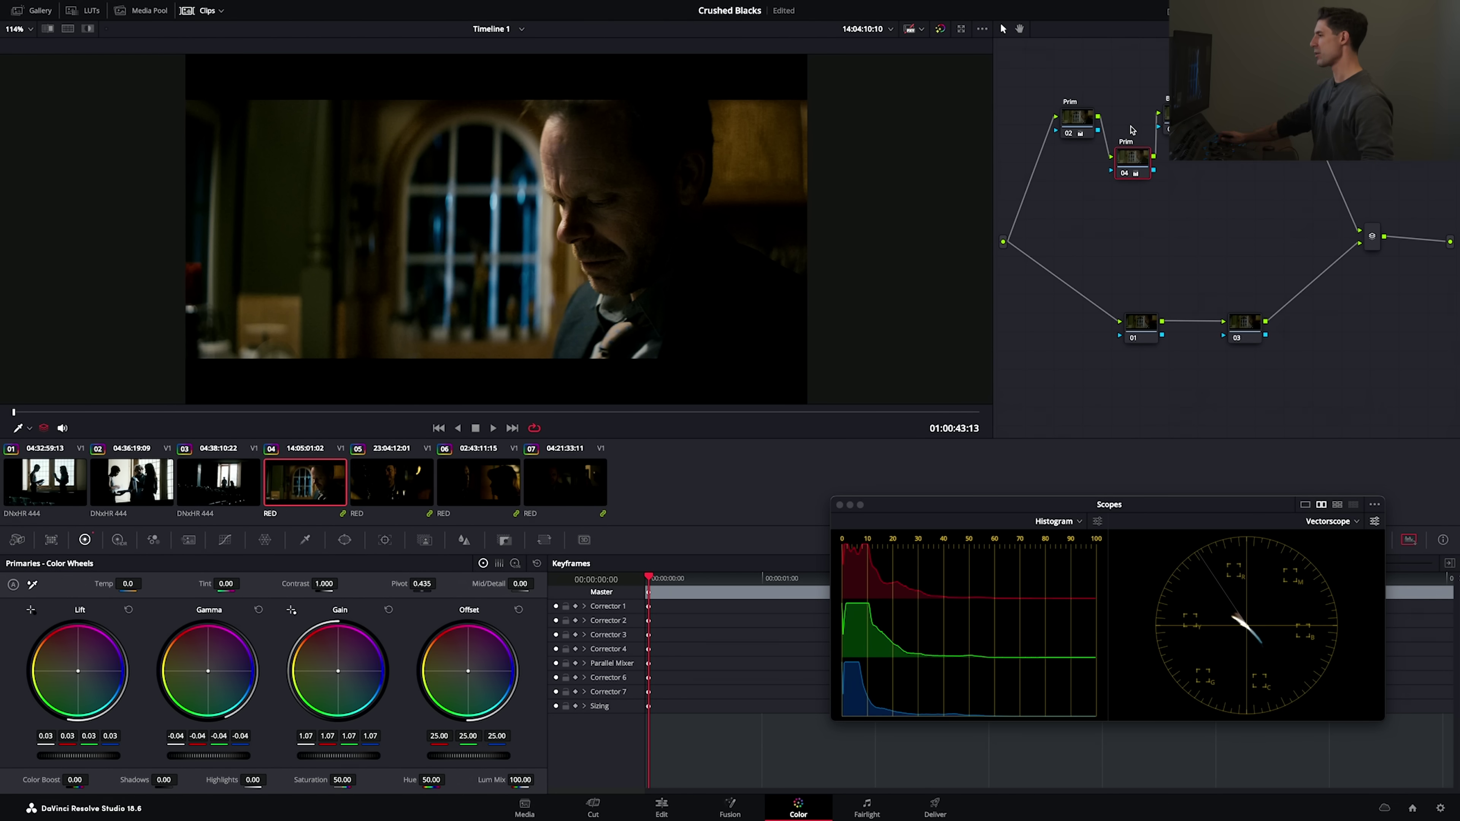
- Delete node 04, then select node 02 and re-enable it
key("Delete")
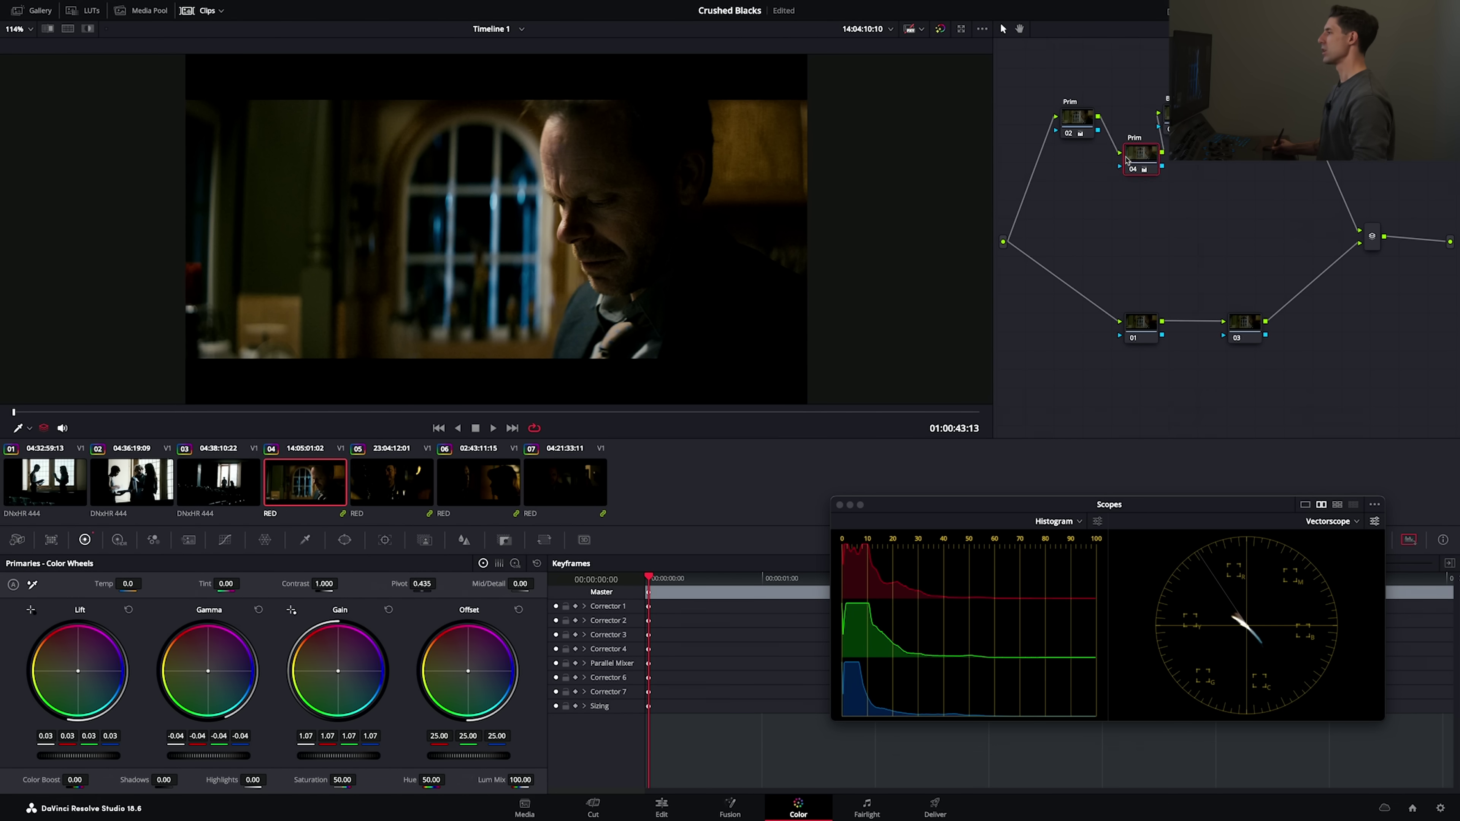
left_click(1077, 121)
key("ctrl+d")
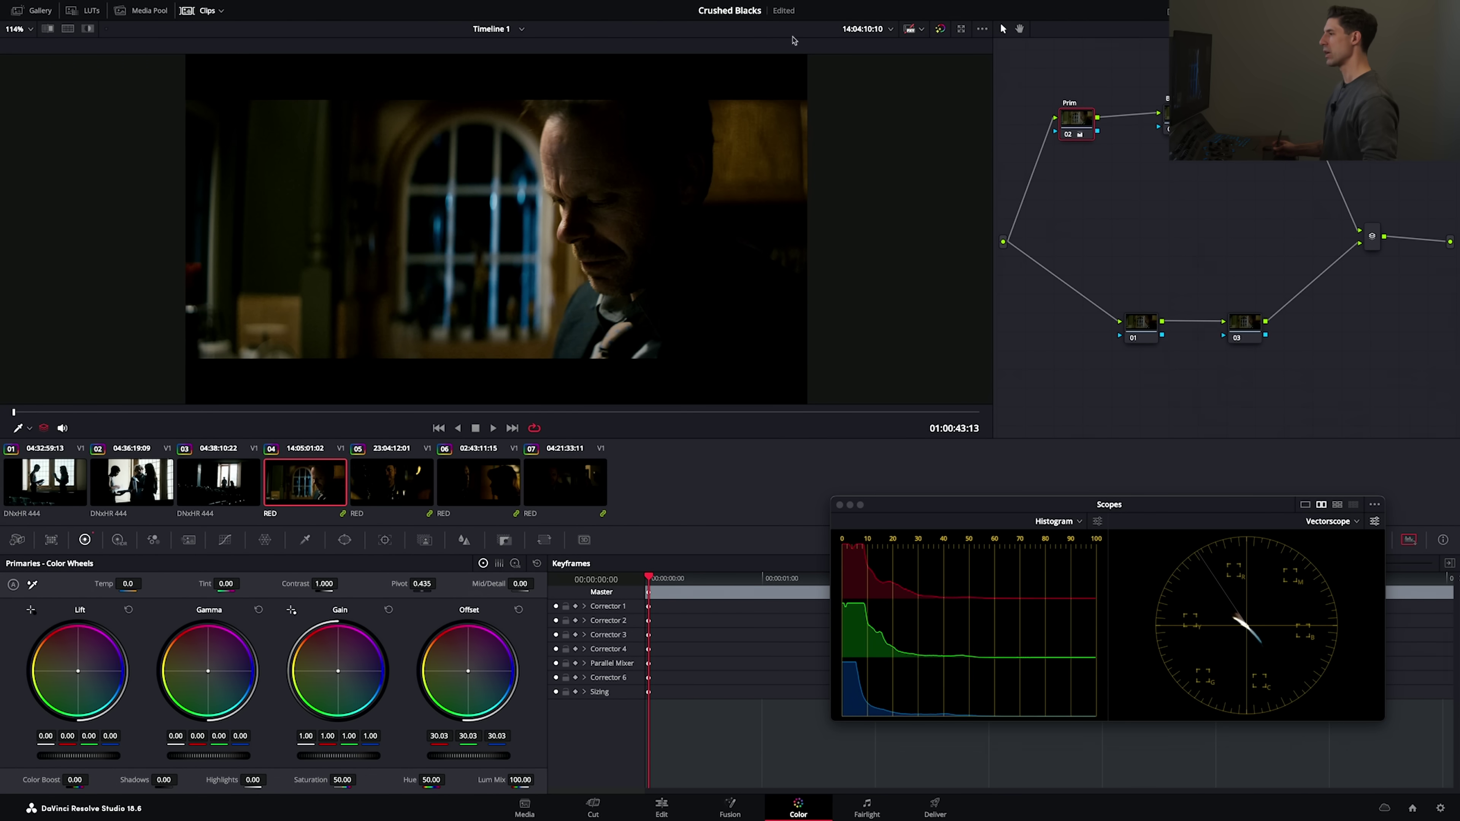
- Straighten node 02's custom curve and add a serial node with shadow-lifting curve points
left_click(225, 540)
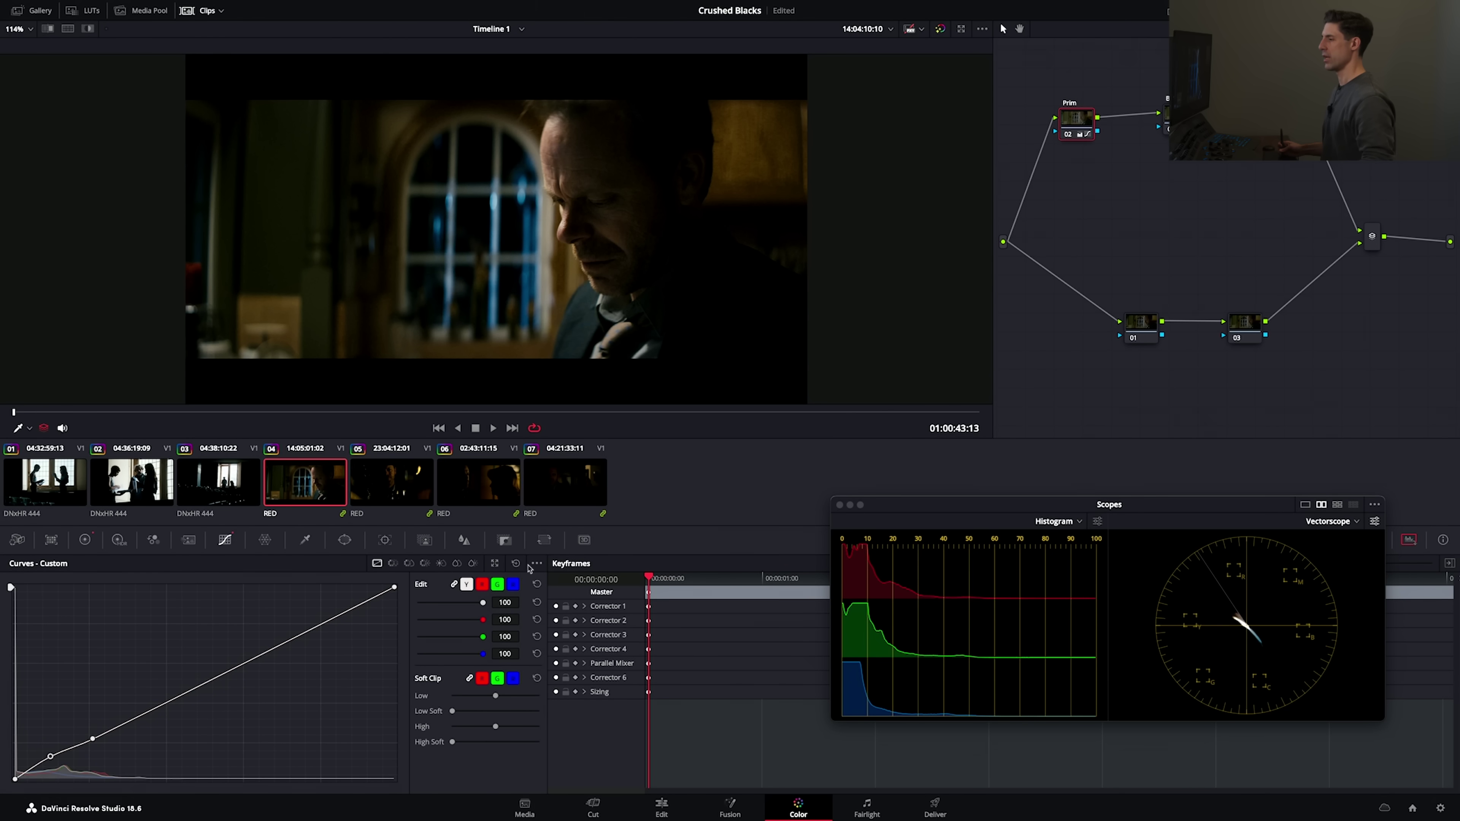
left_click(516, 565)
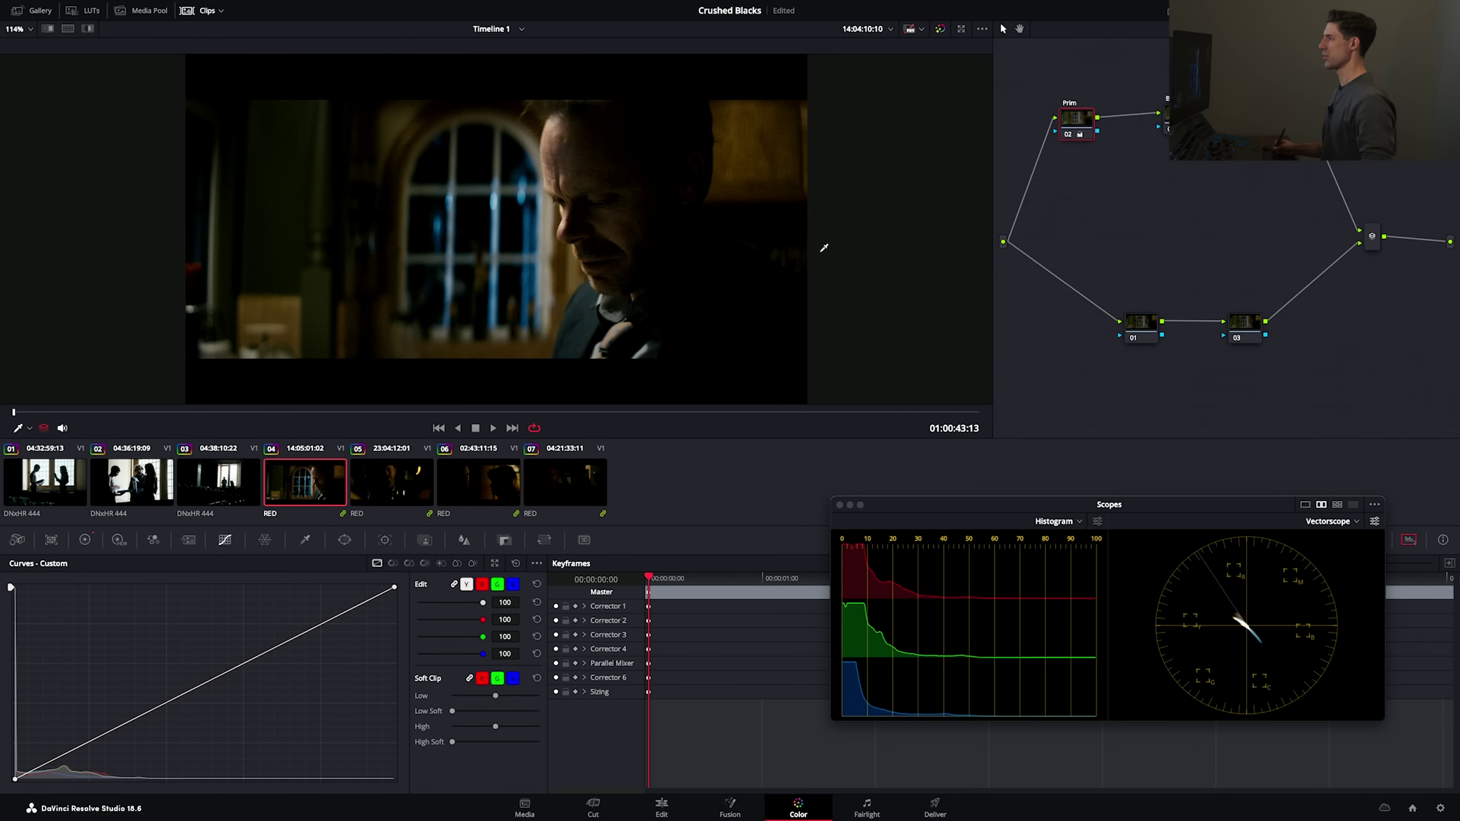
key("alt+s")
left_click(783, 325)
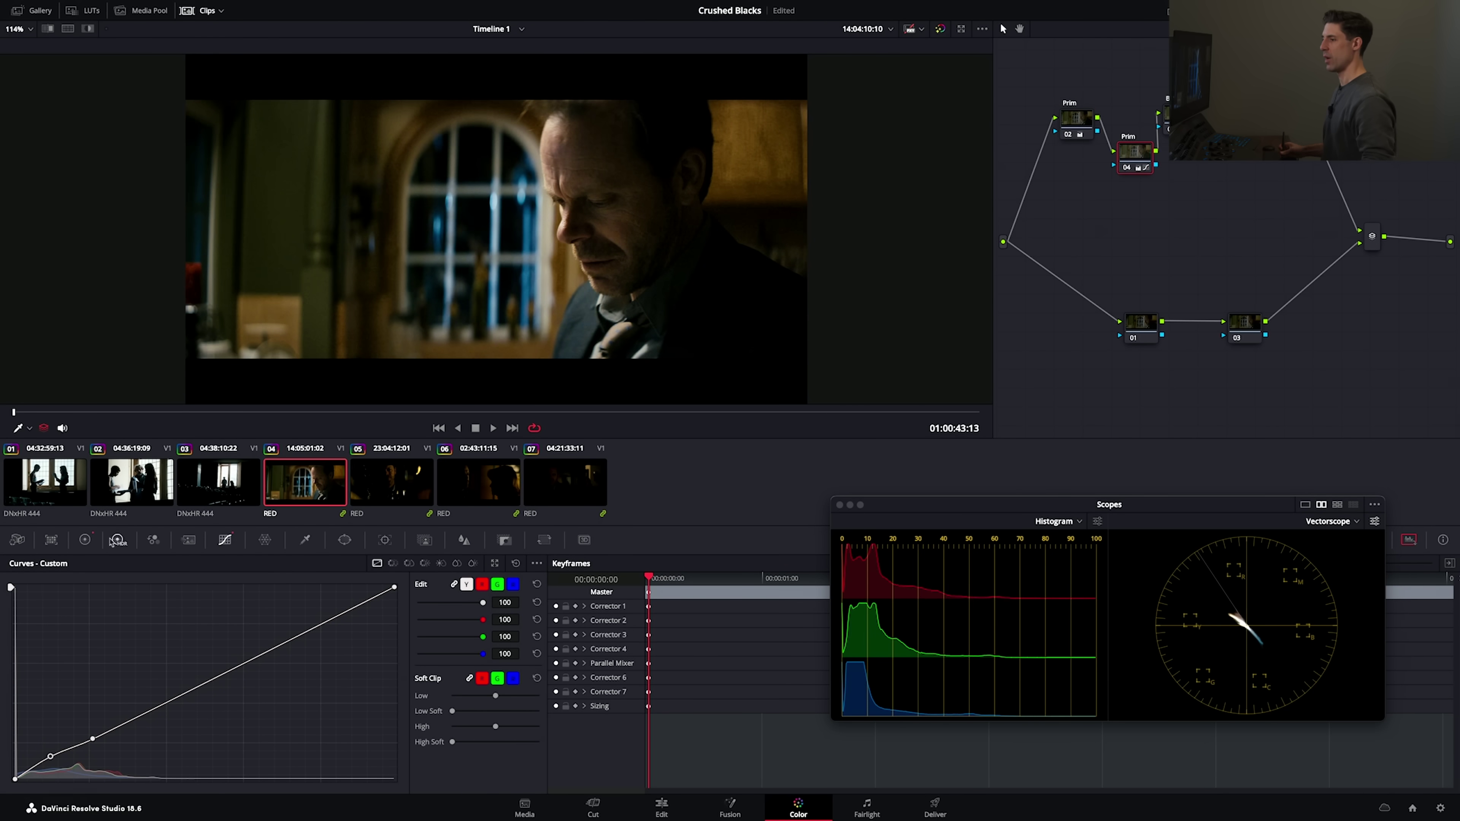
- Reset node 04's colour wheels to neutral and toggle the node to compare
left_click(84, 539)
left_click(537, 564)
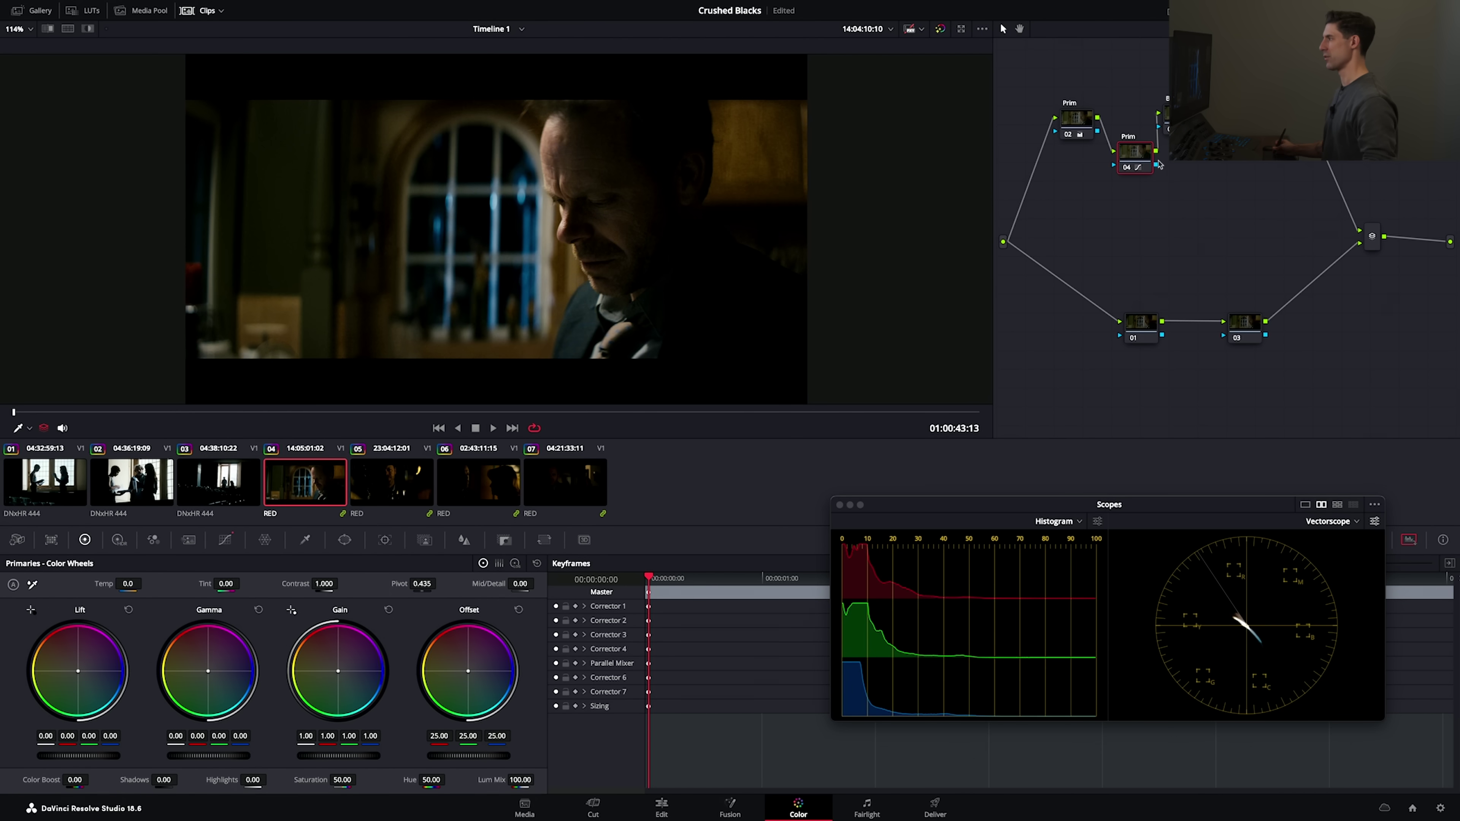
key("ctrl+d")
key("ctrl+d")
key("ctrl+d")
key("ctrl+d")
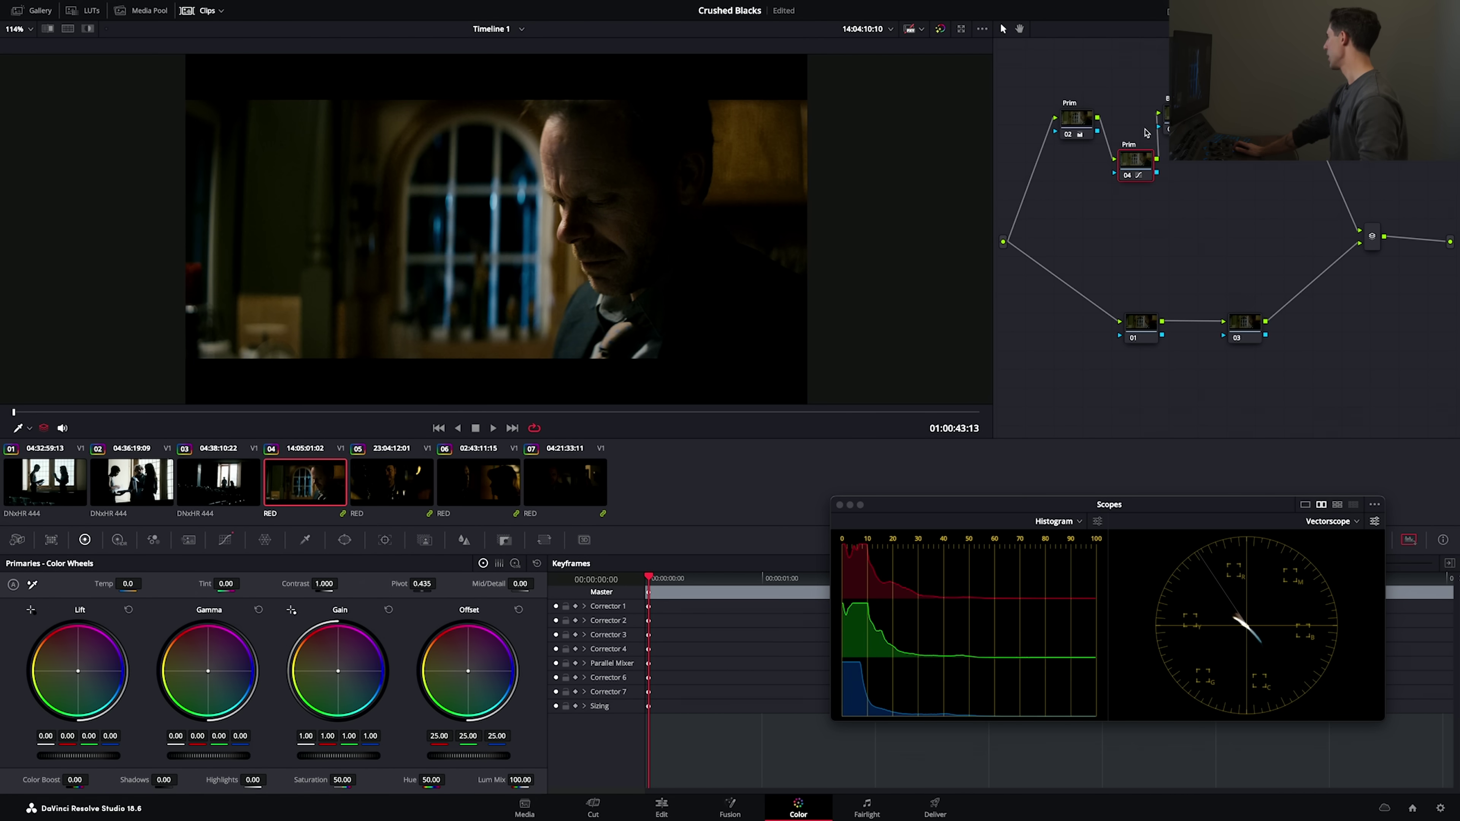
key("ctrl+d")
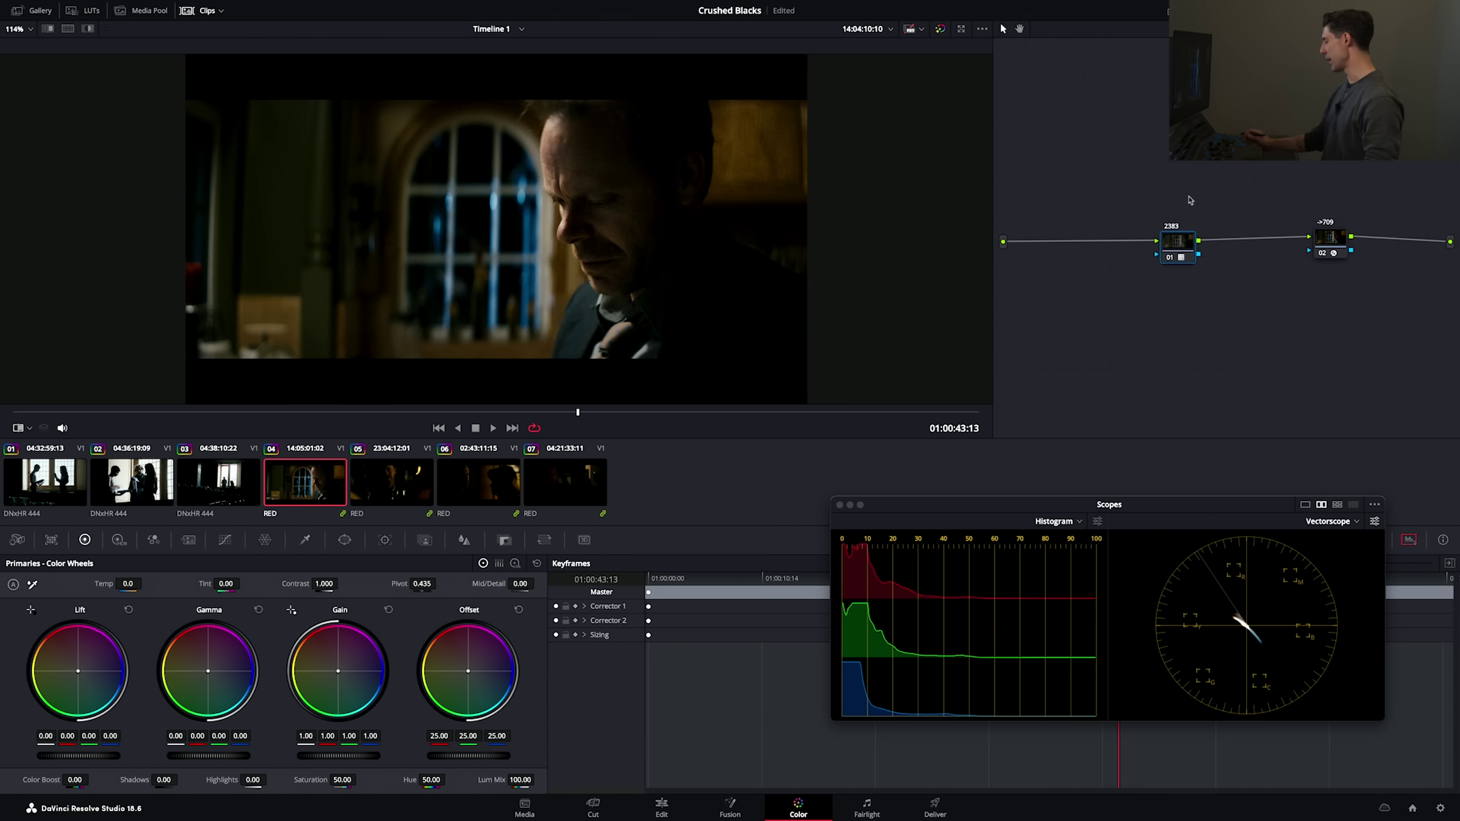
- Toggle the 2383 LUT node off and on with Ctrl+D for a before/after comparison
key("ctrl+d")
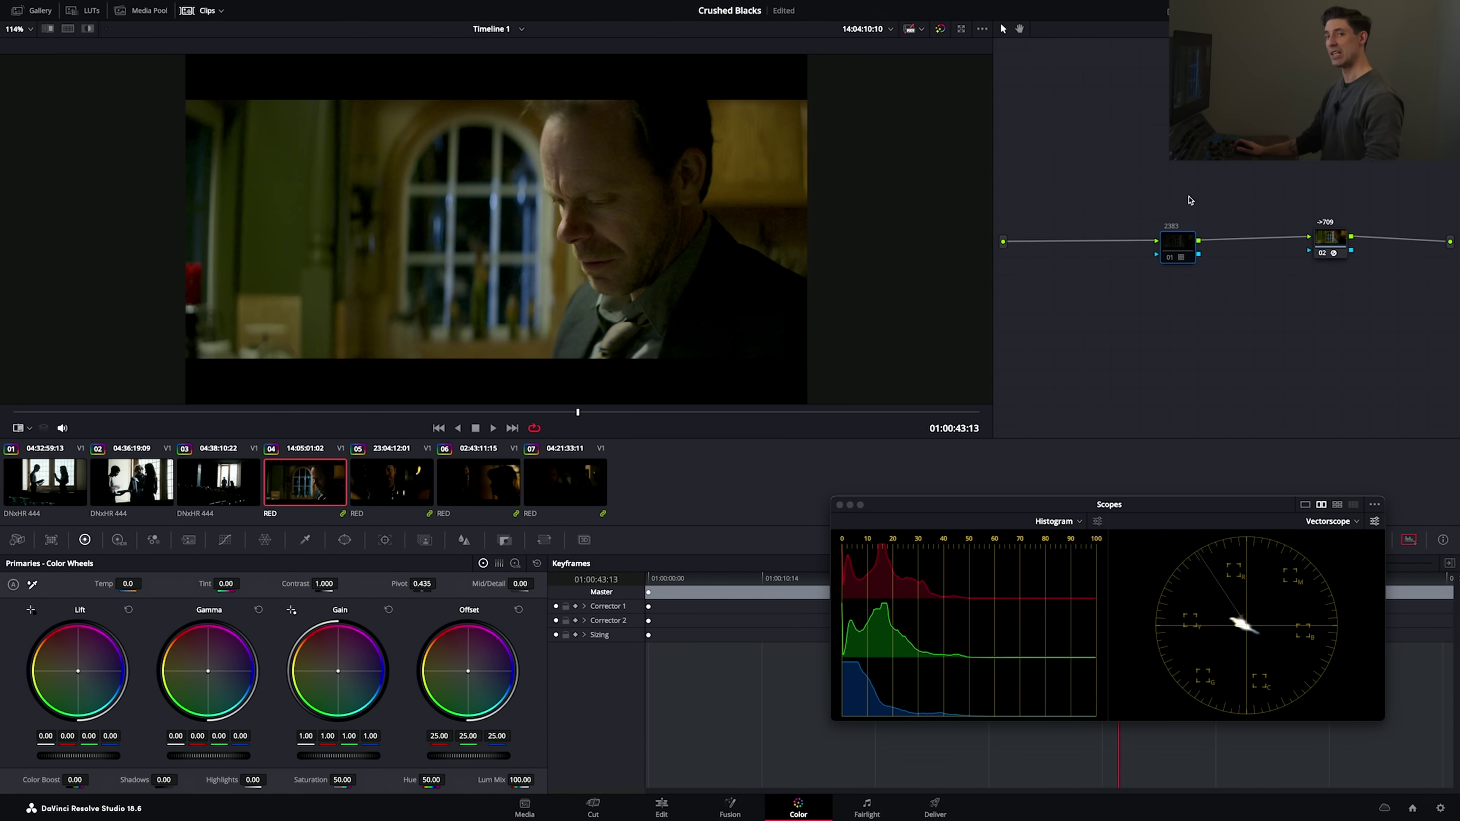
key("ctrl+d")
key("ctrl+d")
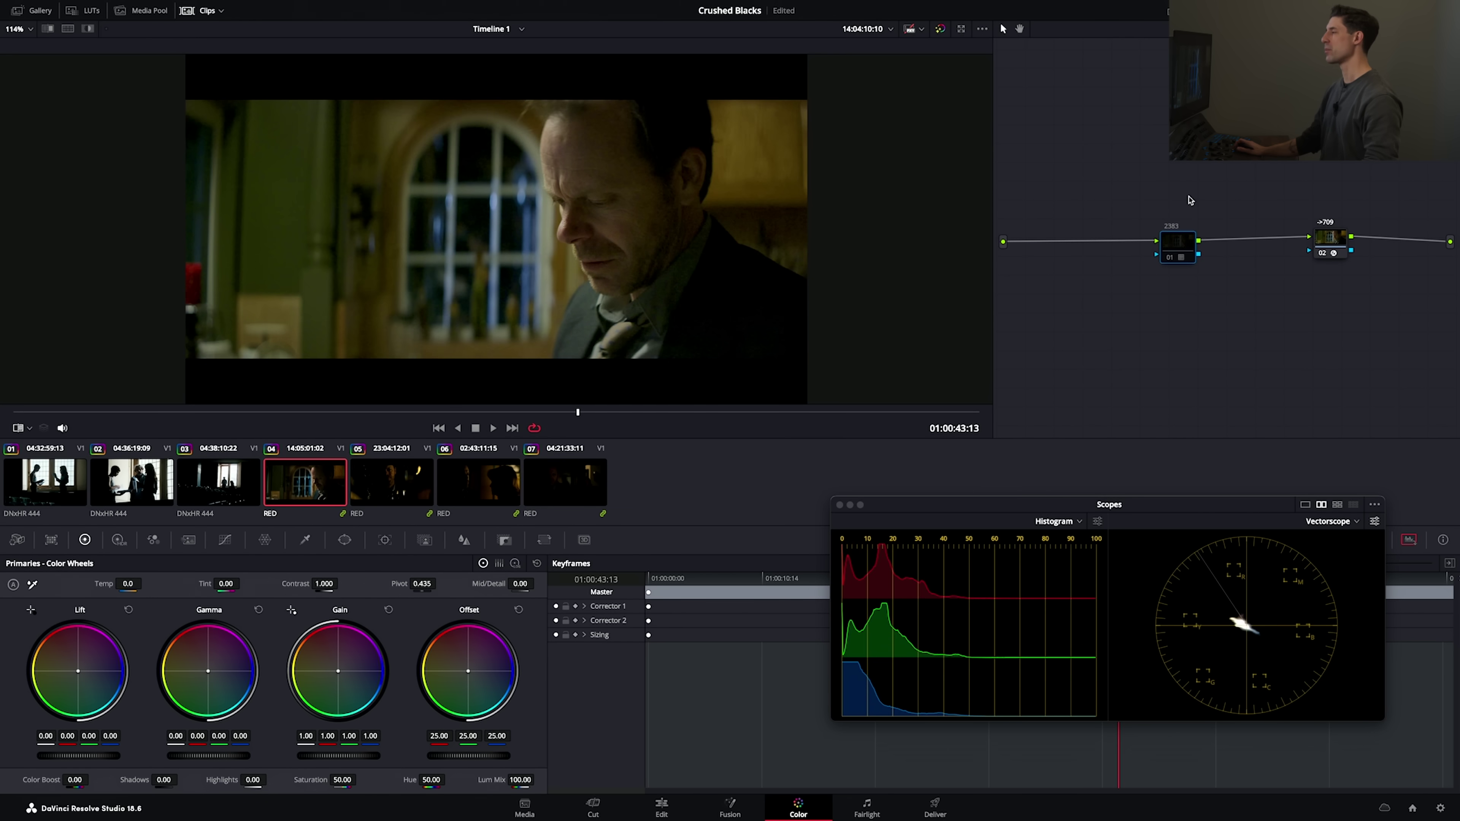
key("ctrl+d")
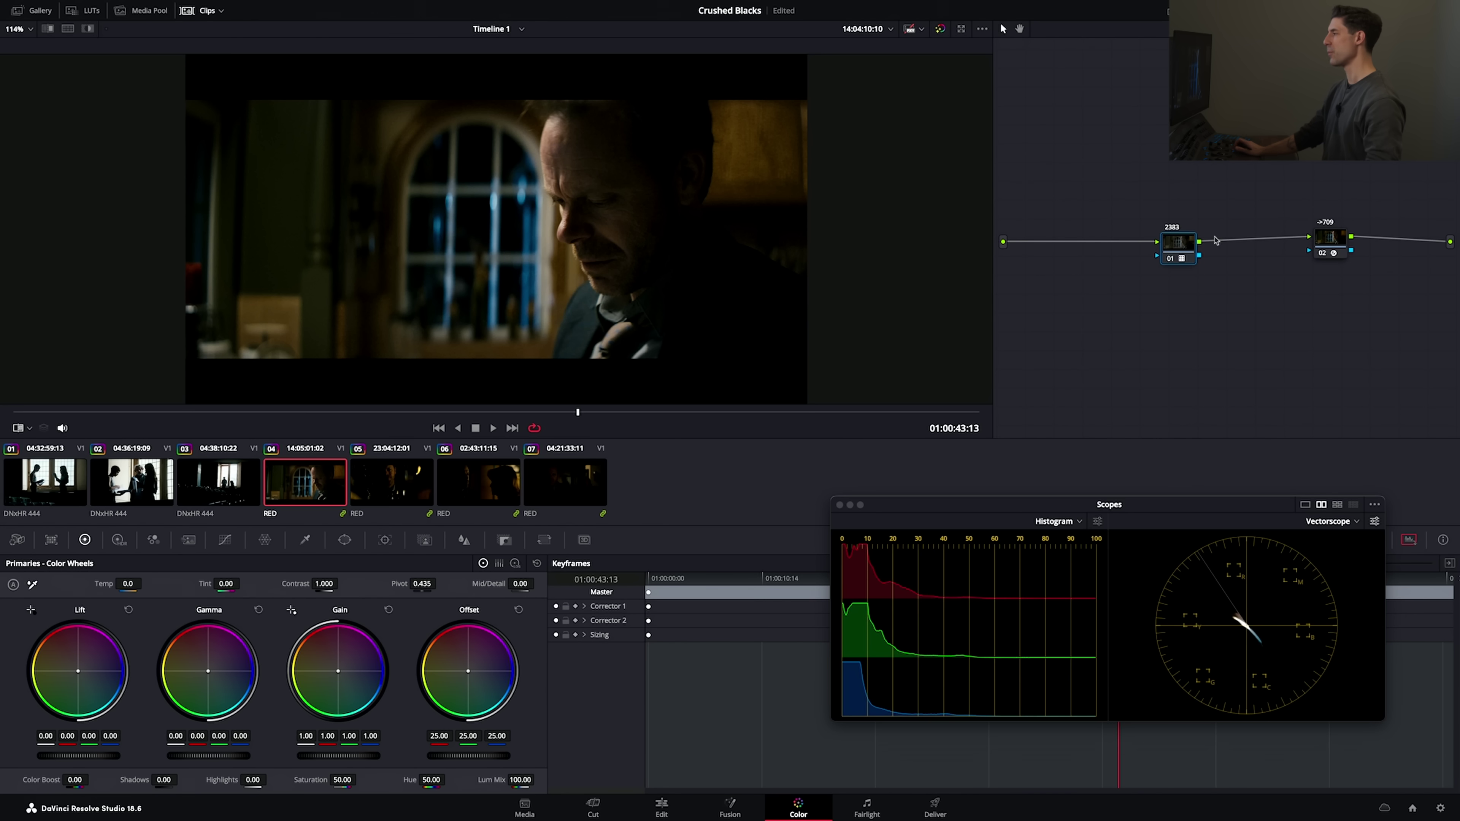
key("ctrl+d")
key("ctrl+d")
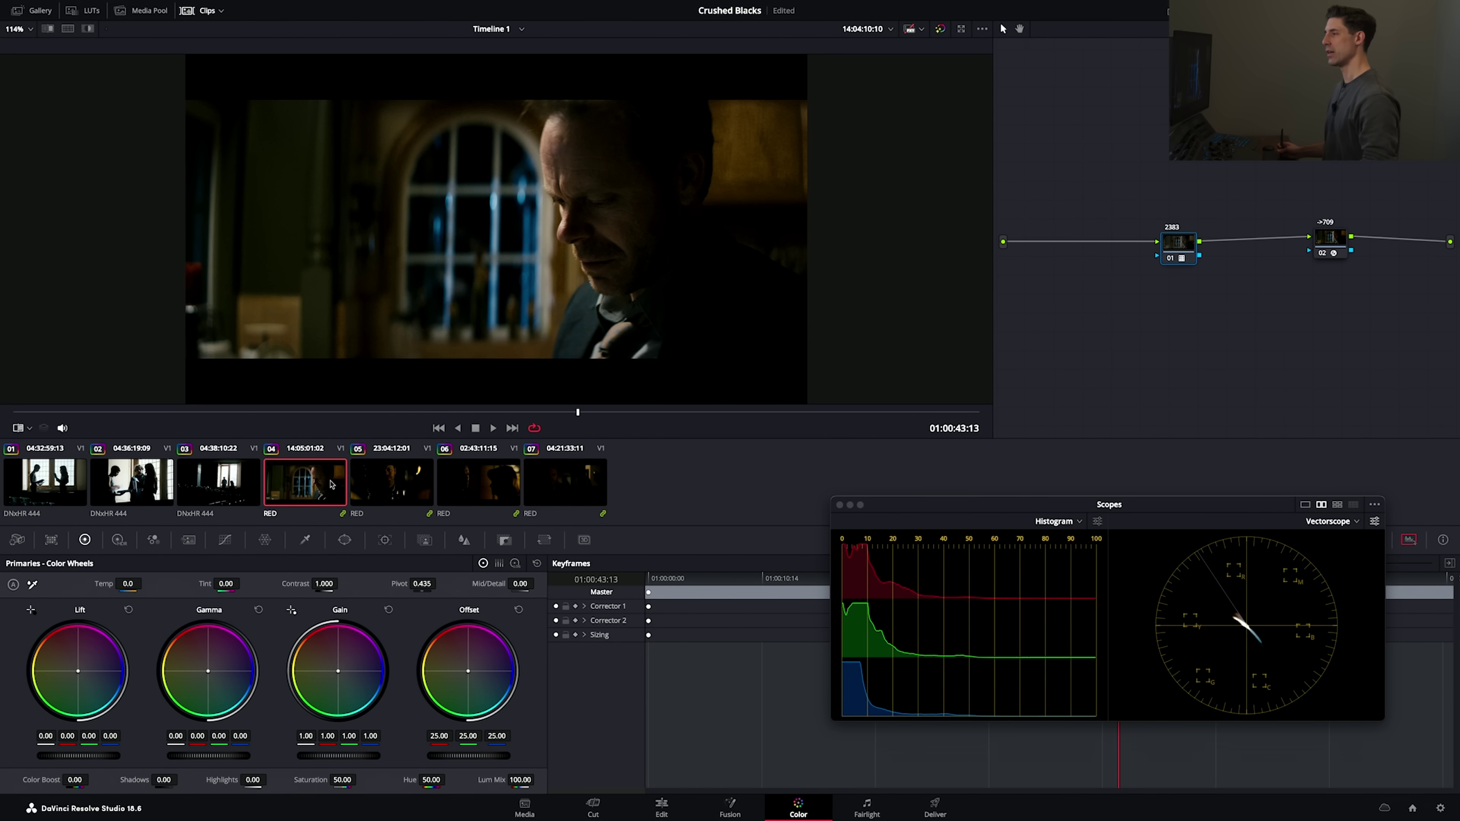
- Flip between clips 04 and 05, settling on clip 05
left_click(371, 482)
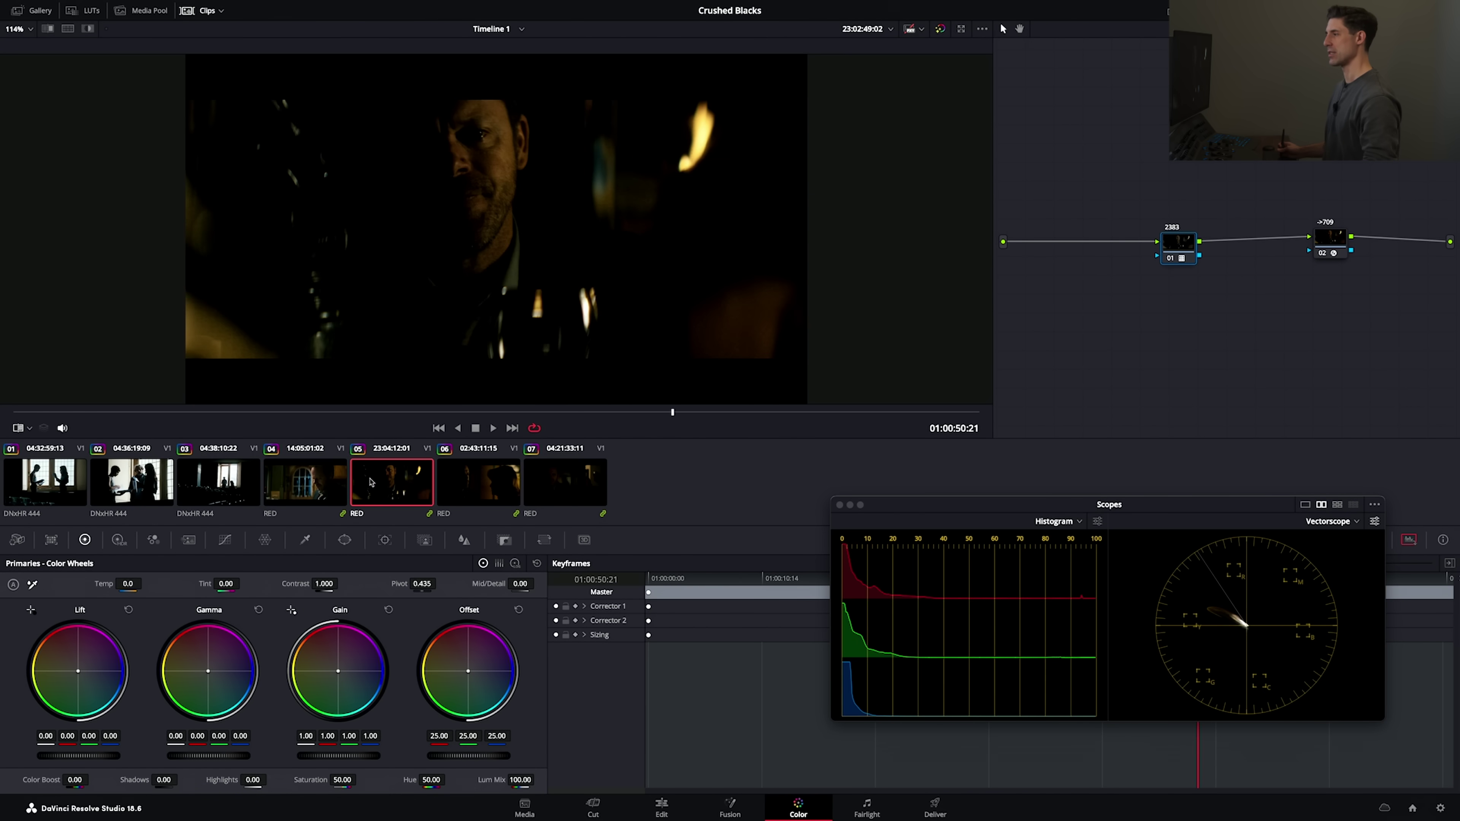
left_click(325, 481)
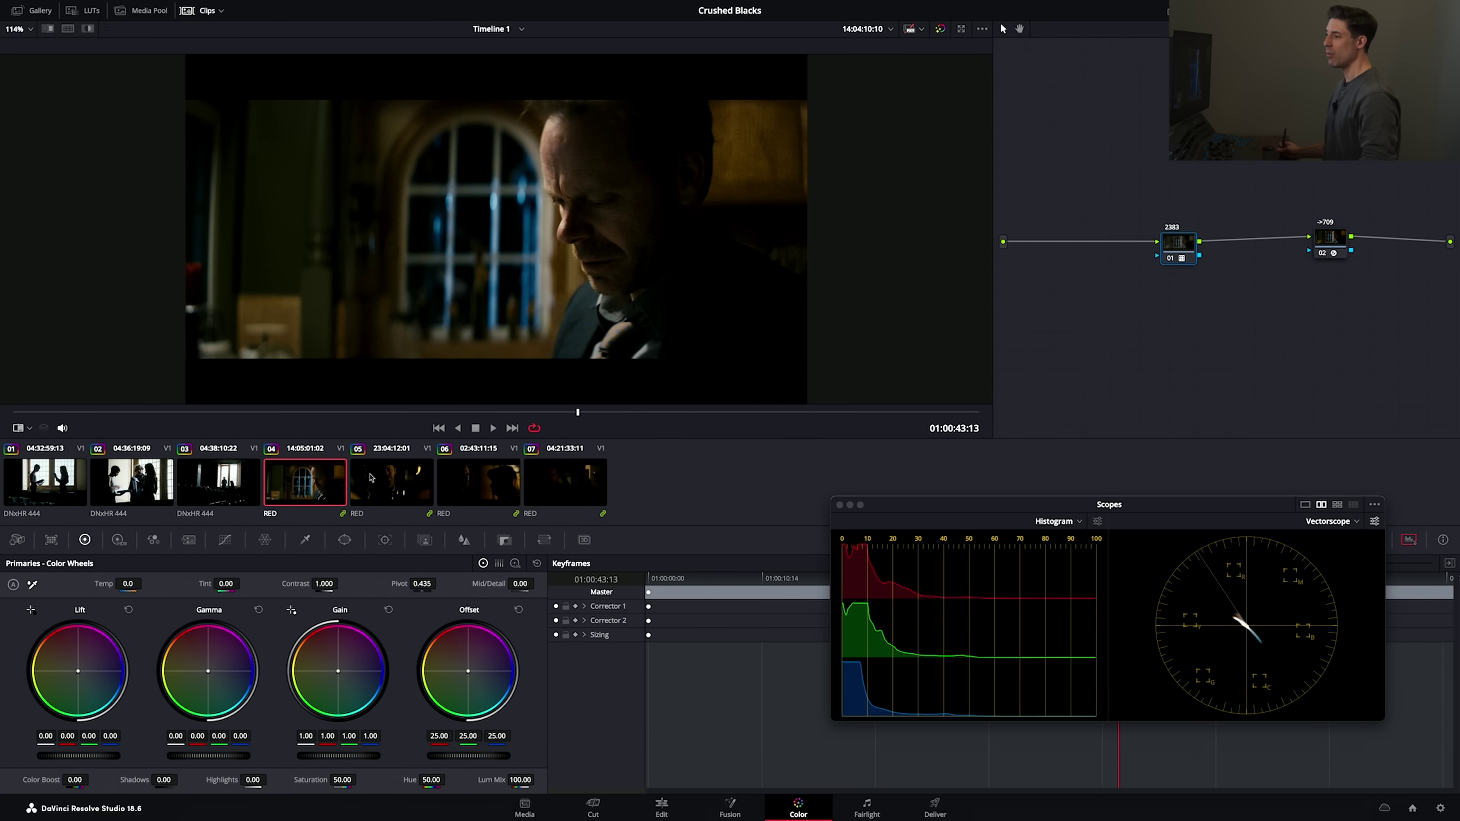
left_click(457, 475)
left_click(385, 481)
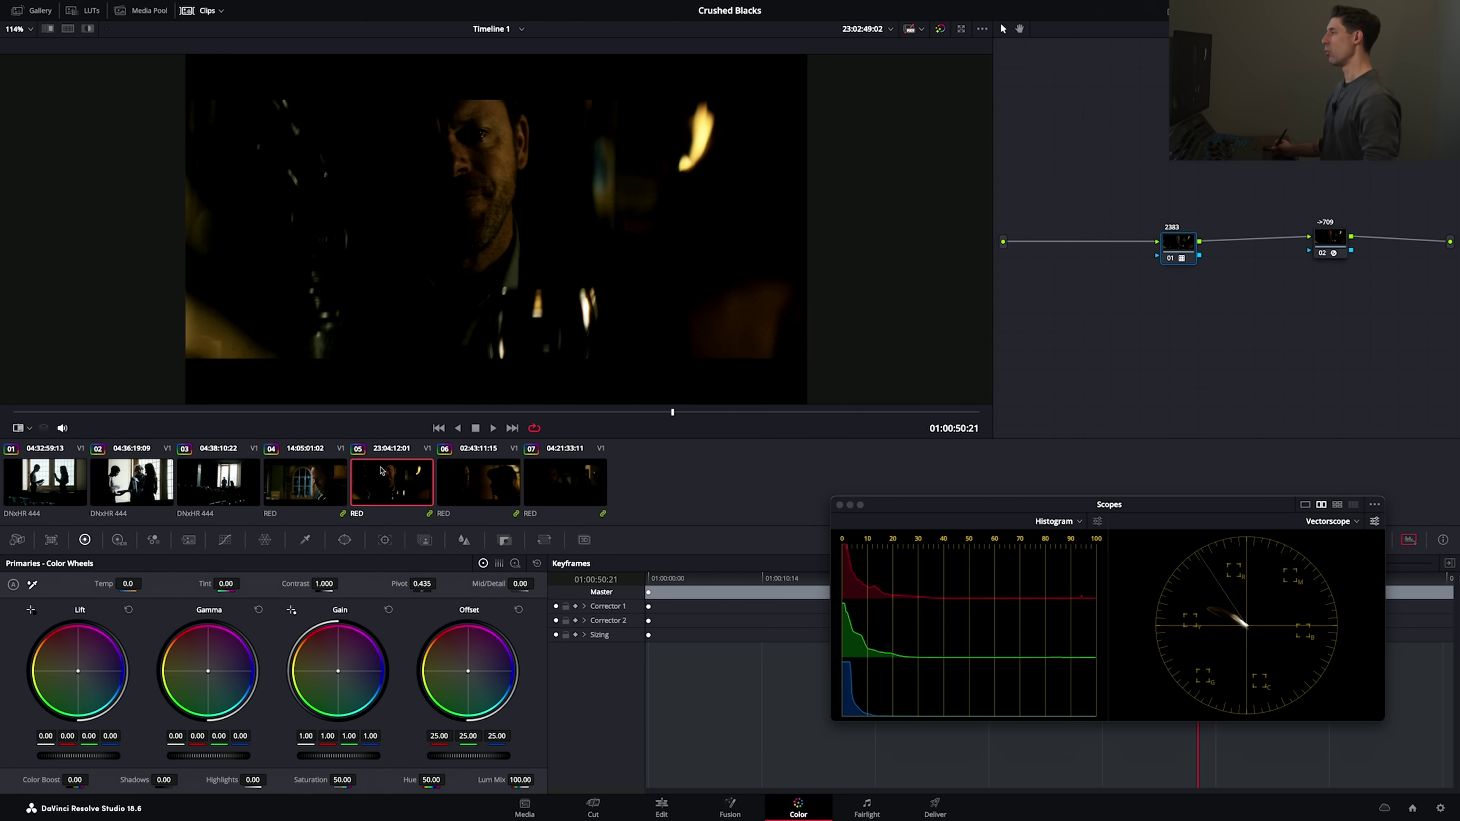
- Insert a new node before the 2383 LUT node with contrast pivot 0.336, then check clip 04
left_click_drag(1161, 239, 1146, 238)
key("shift+s")
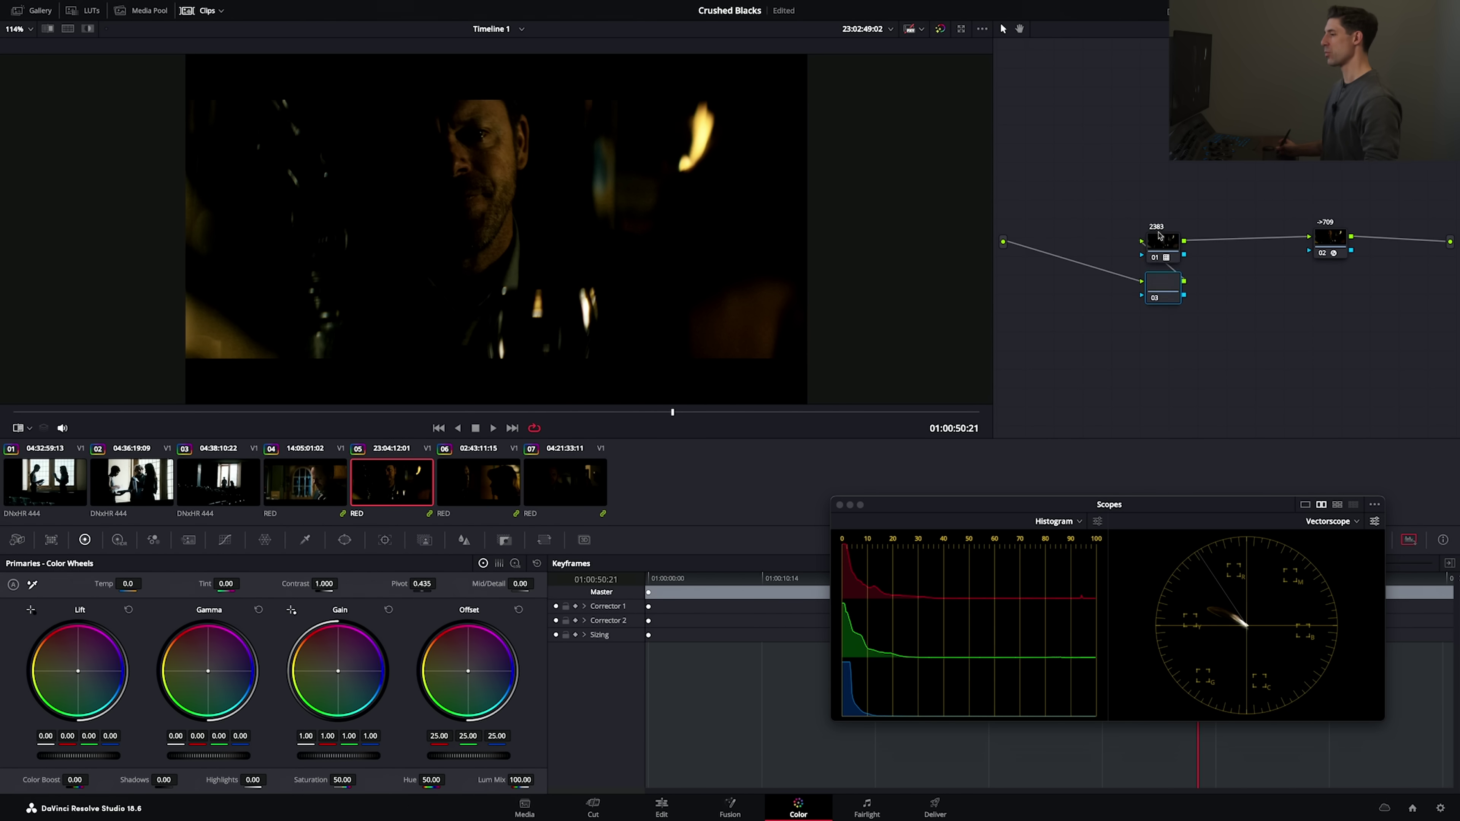
left_click(430, 583)
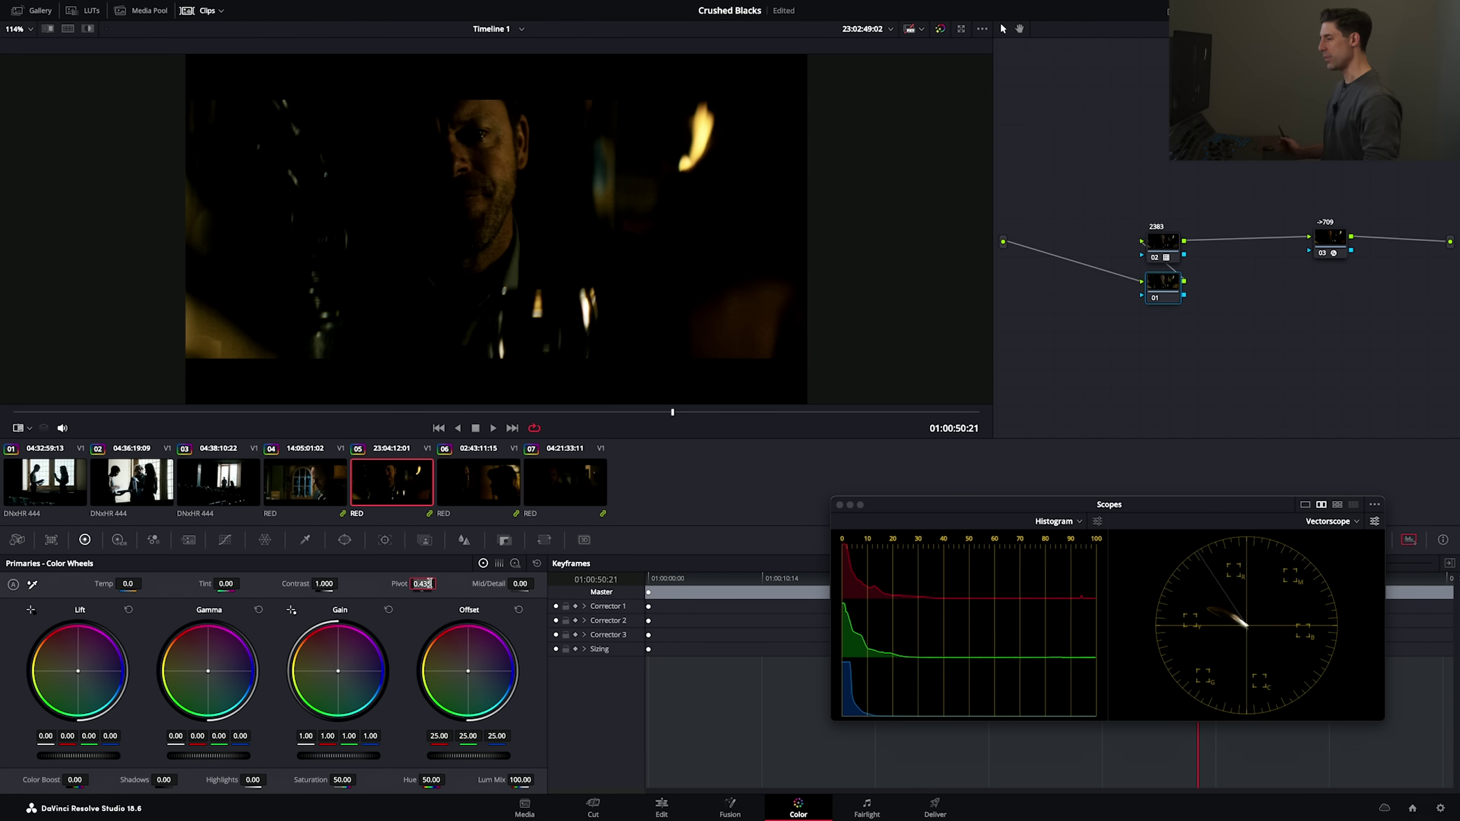
type(".336")
key("Return")
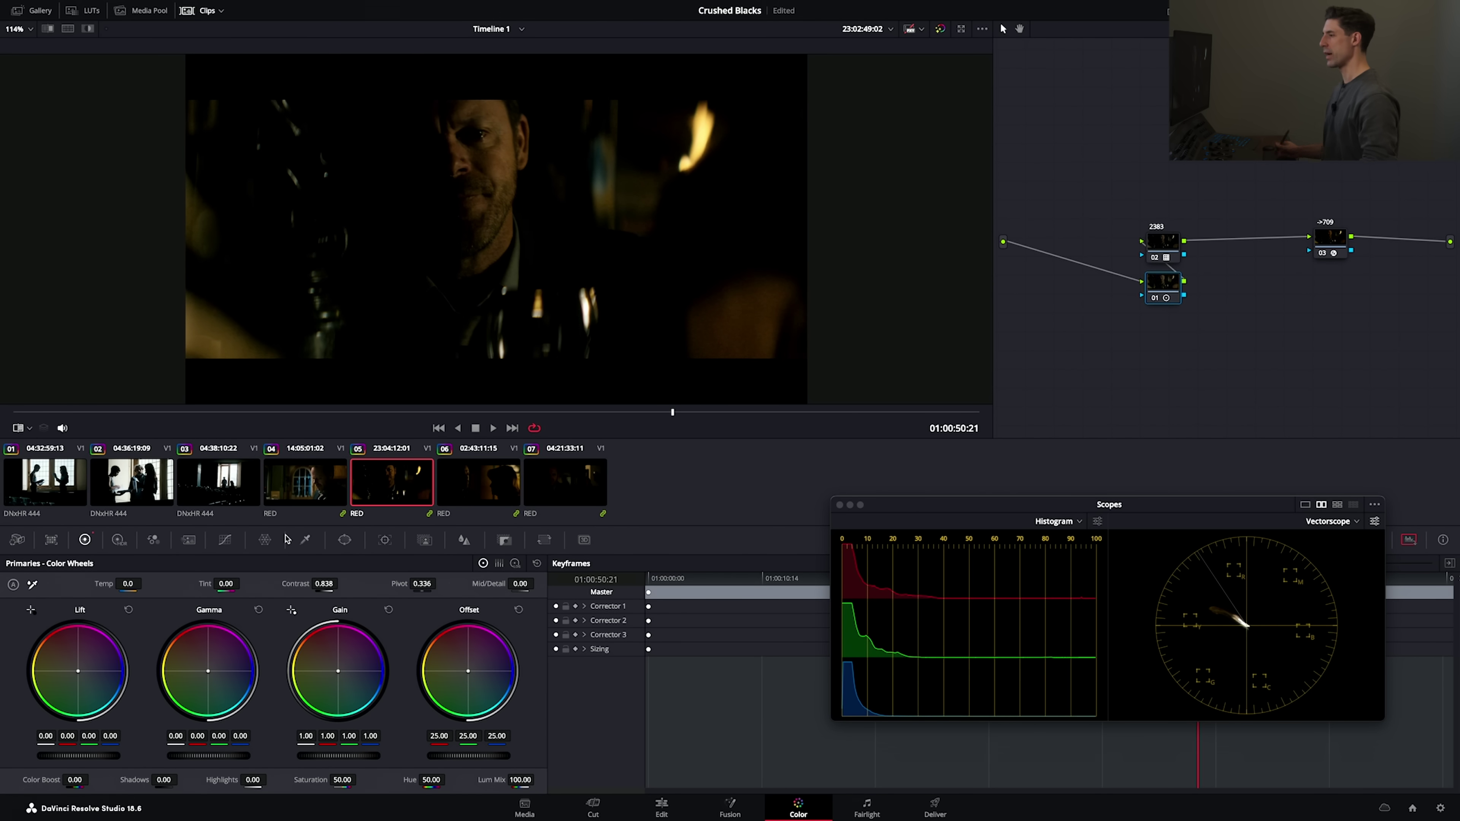
key("Up")
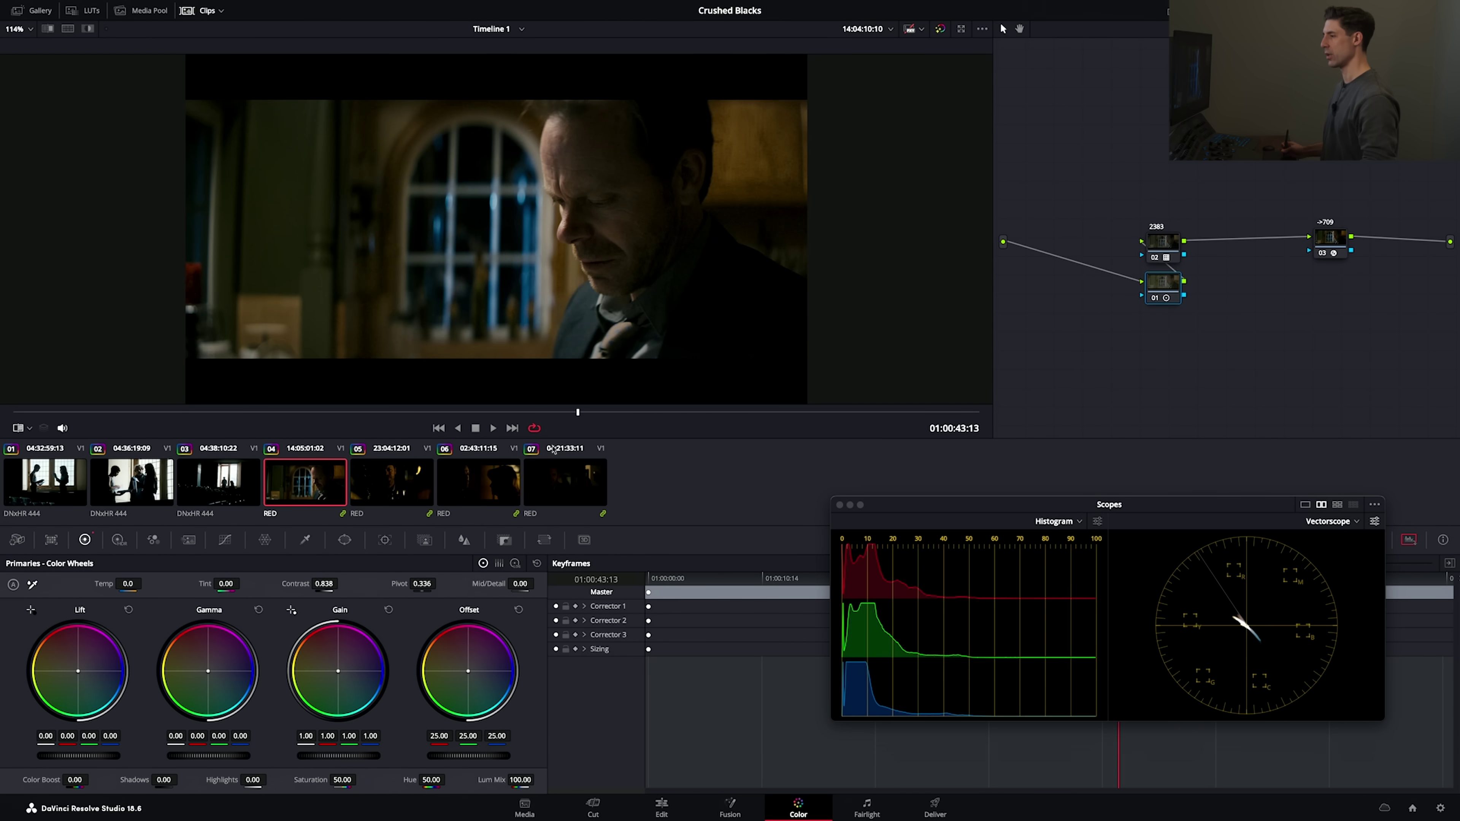
- Drag up the new node's contrast, then reset its primaries to Contrast 1.000, Pivot 0.435
left_click_drag(319, 585, 346, 584)
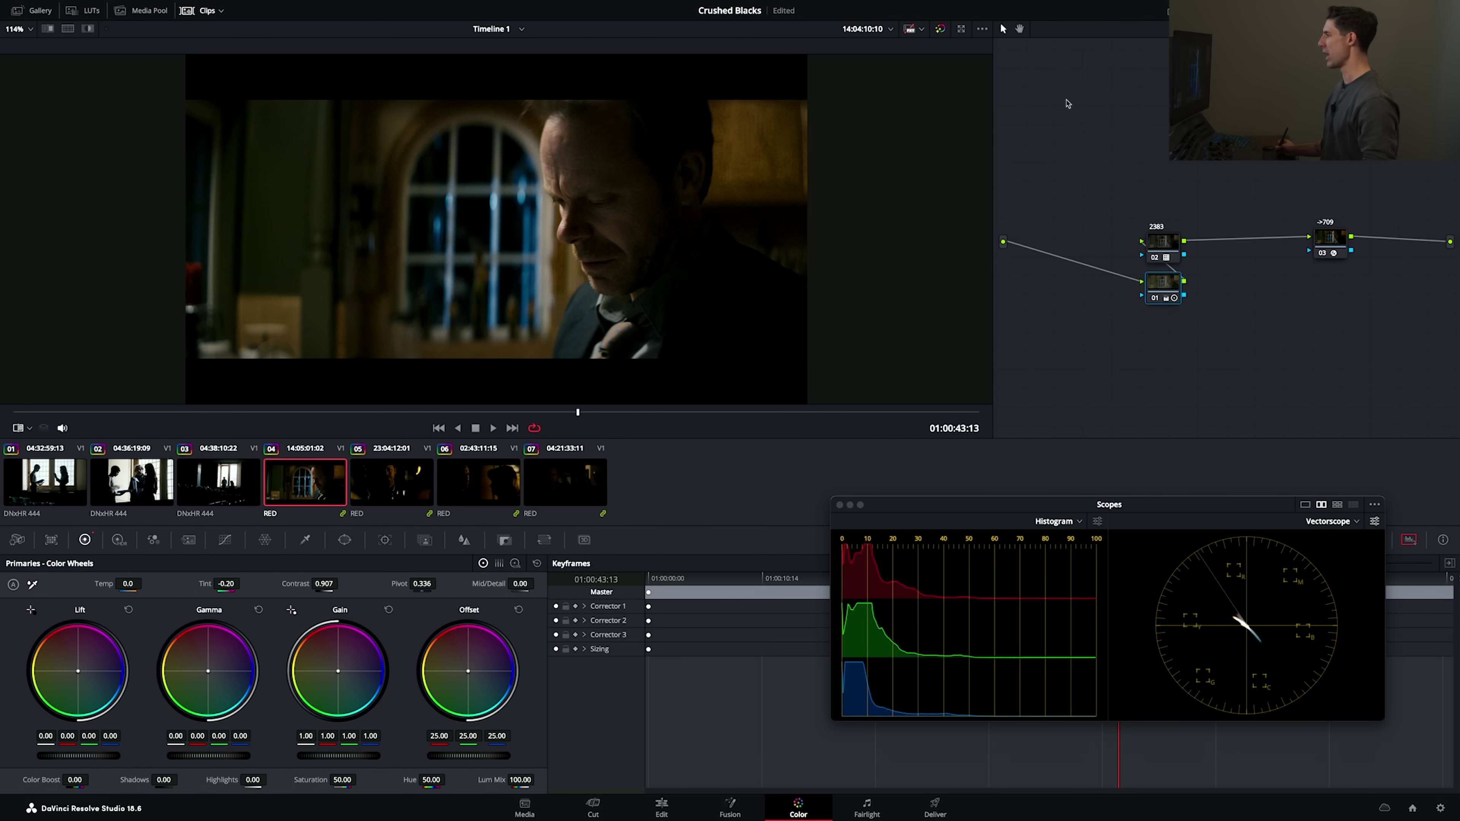
left_click(538, 564)
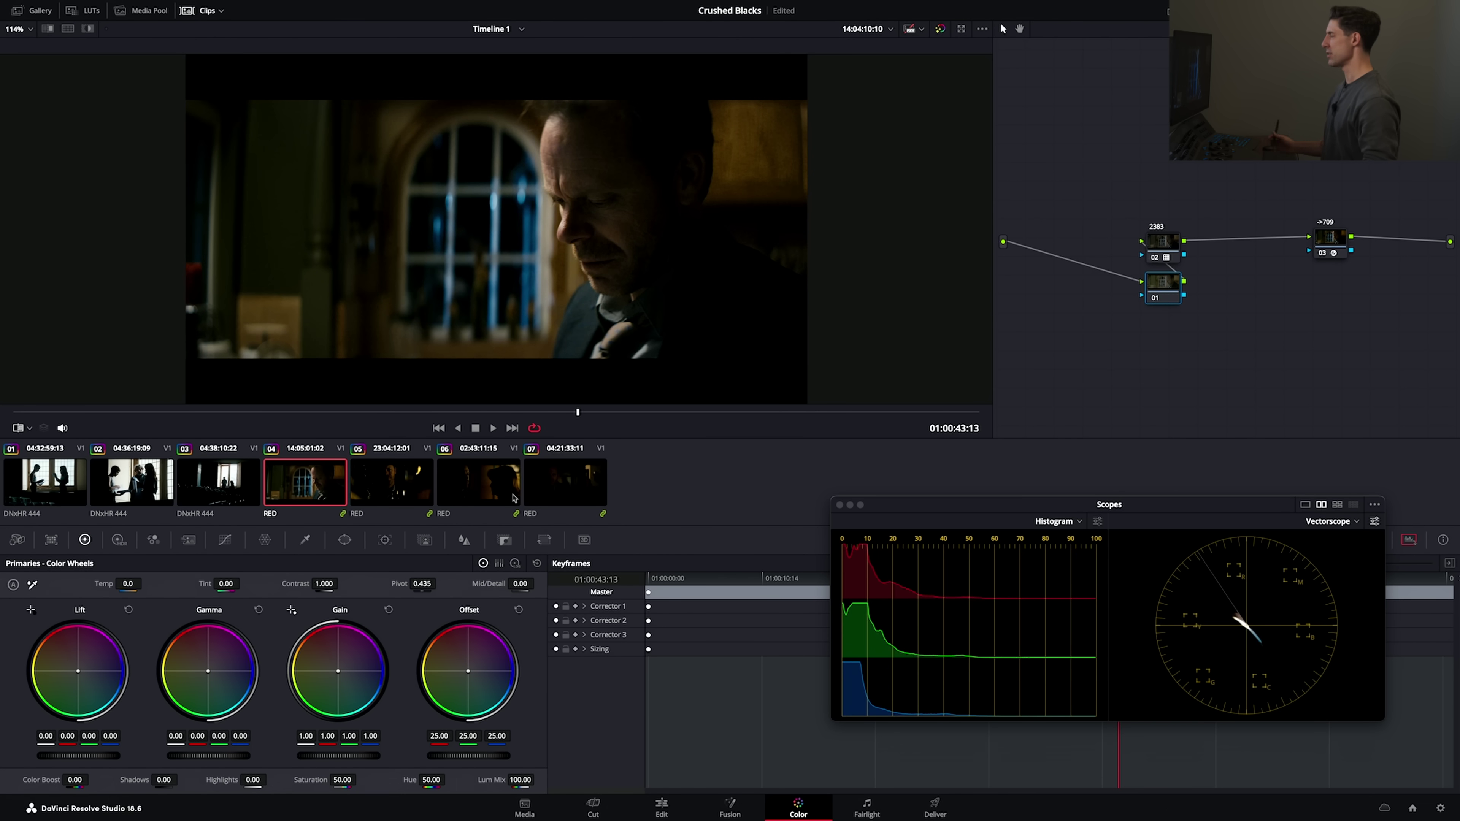